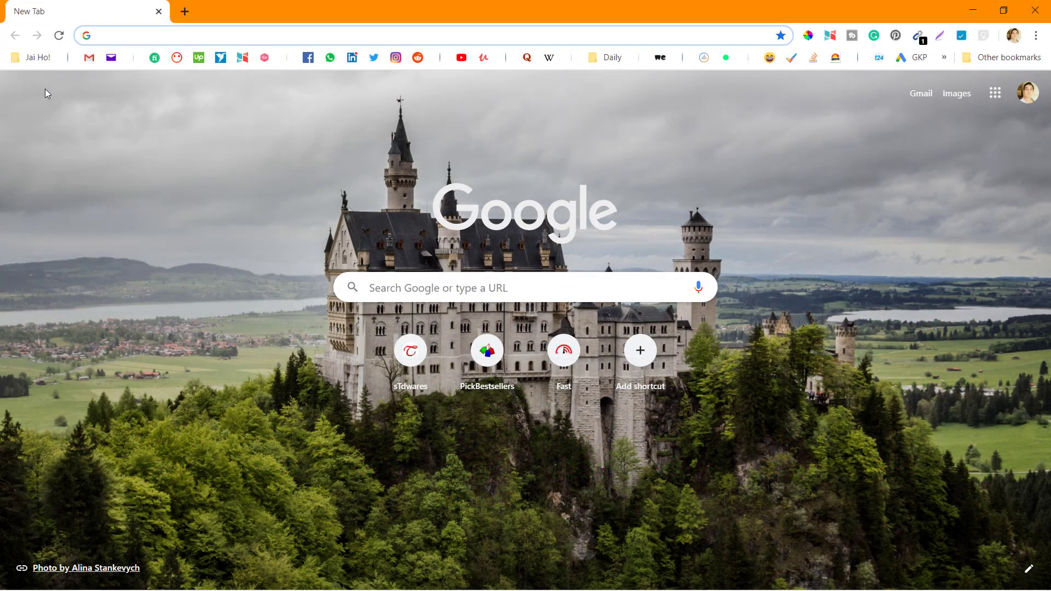
Go to bigrock.in and enter tathagatadas in the domain search with .COM selected.
left_click(154, 40)
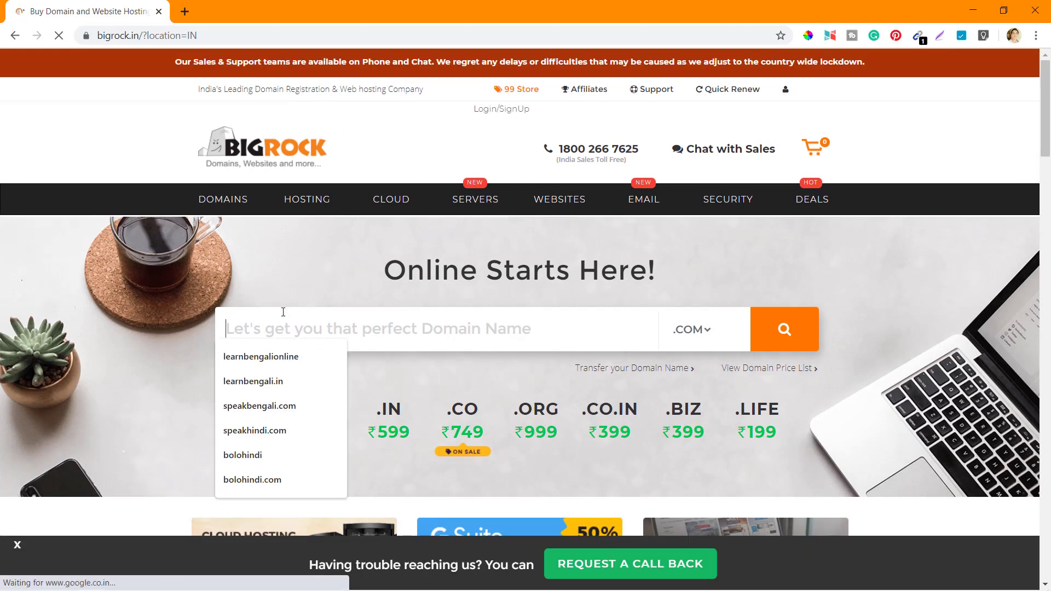
left_click(283, 313)
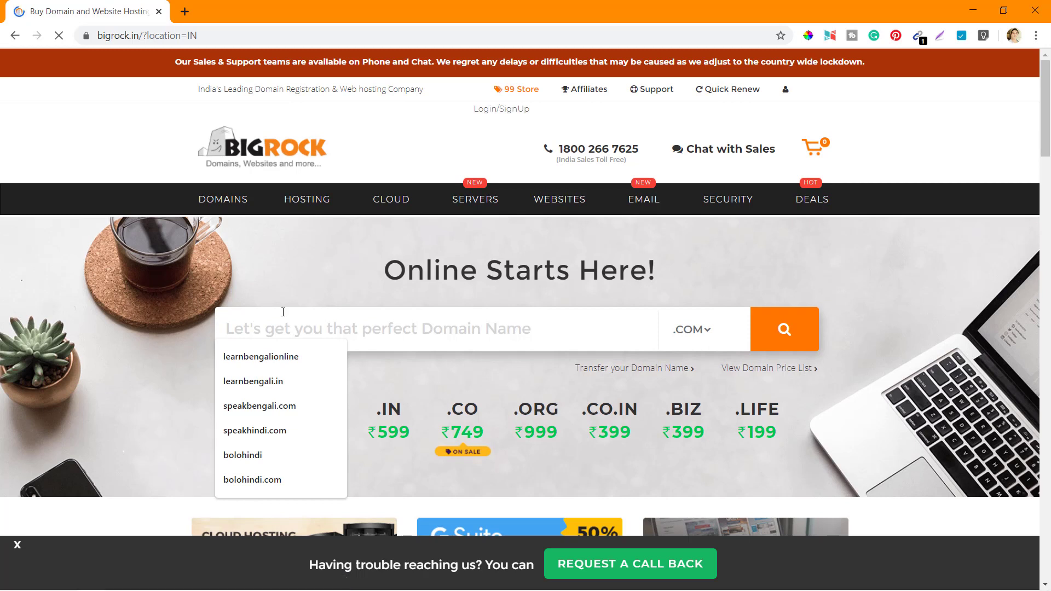
type("tathagata")
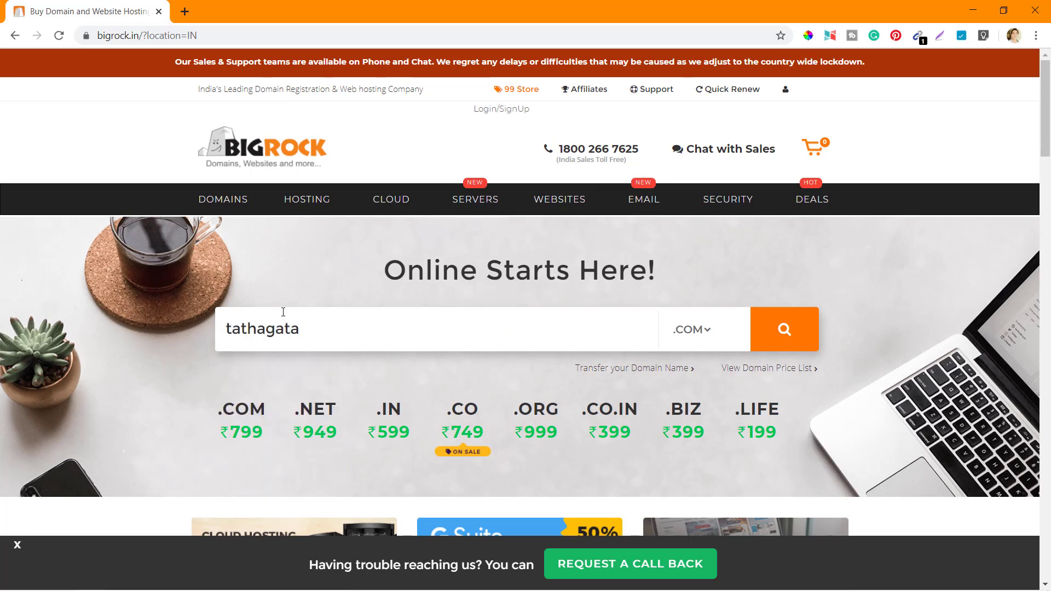
type("das")
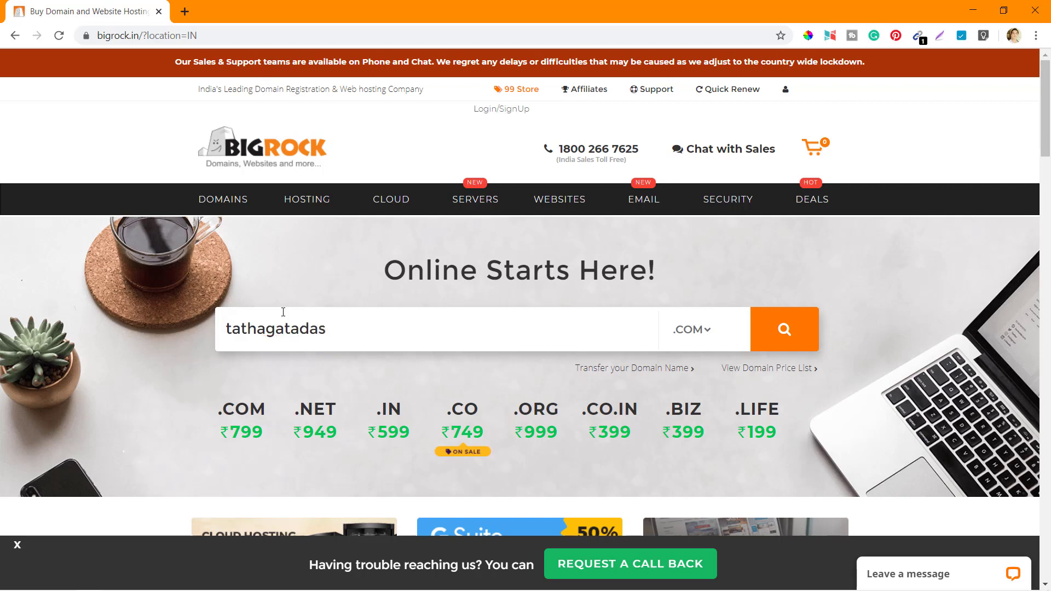
Search for tathagatadas to list available domains, including .com at ₹799/yr.
left_click(784, 338)
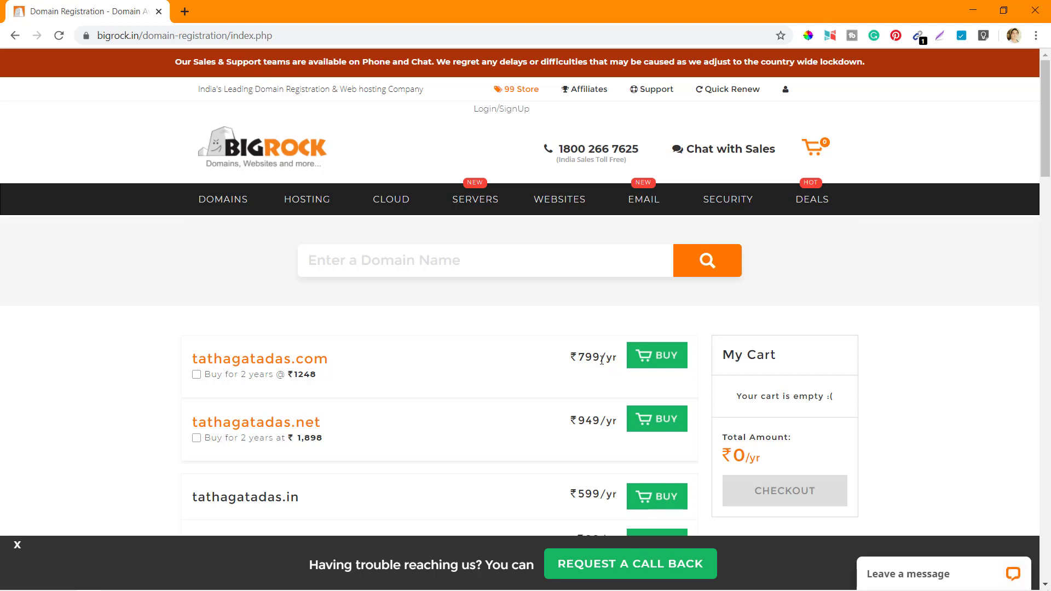
left_click(662, 360)
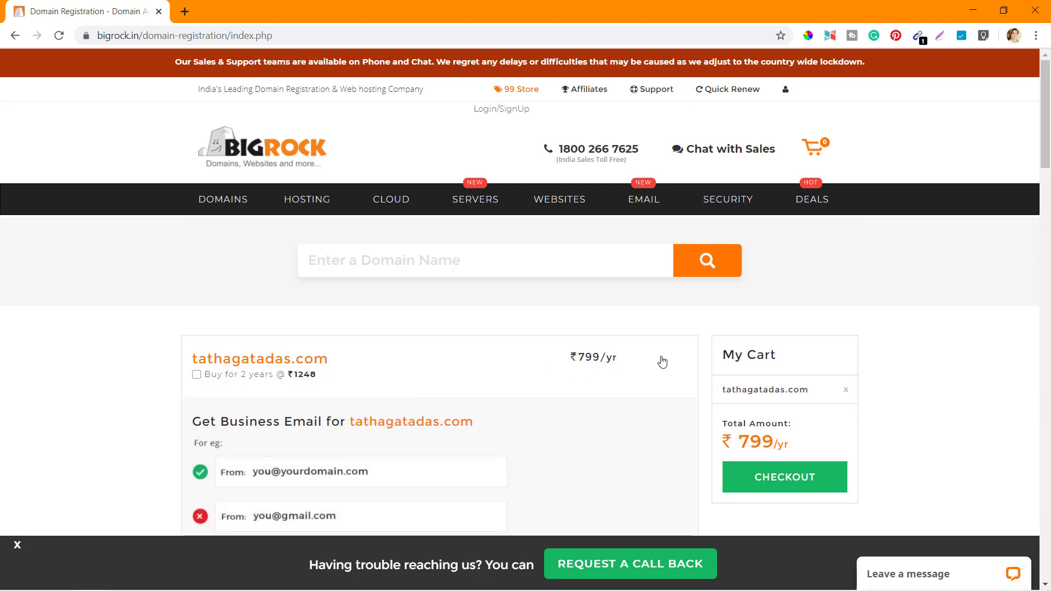
scroll(941, 442, "down", 2)
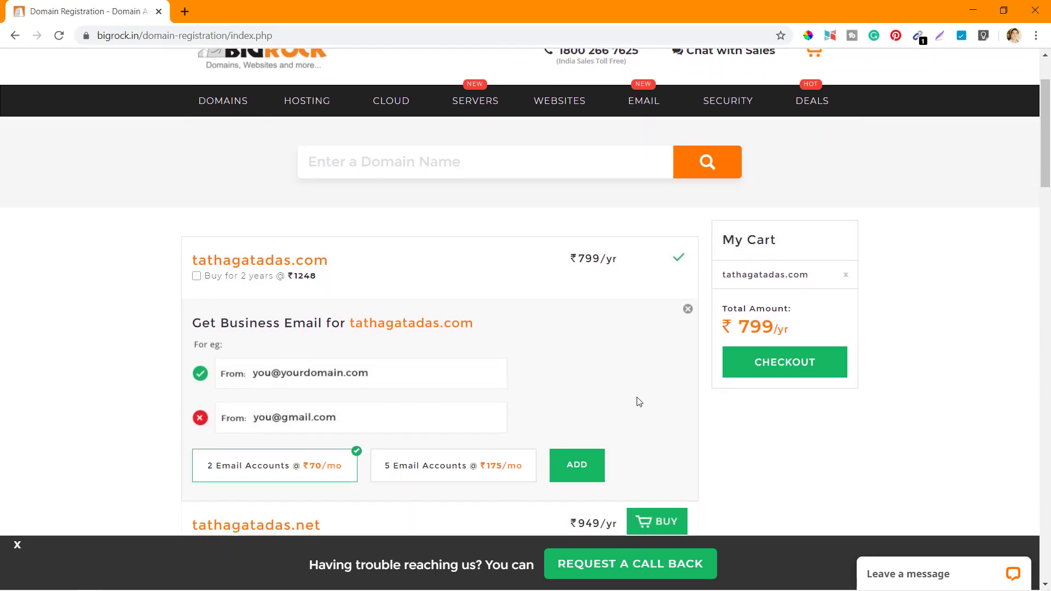
scroll(637, 401, "down", 1)
scroll(640, 403, "down", 2)
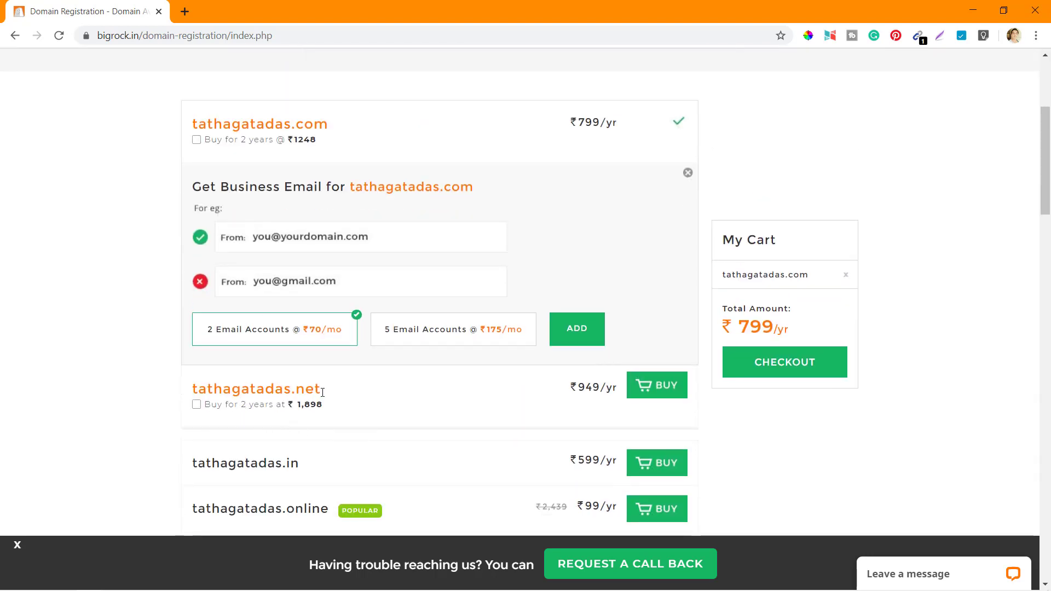
scroll(412, 403, "down", 1)
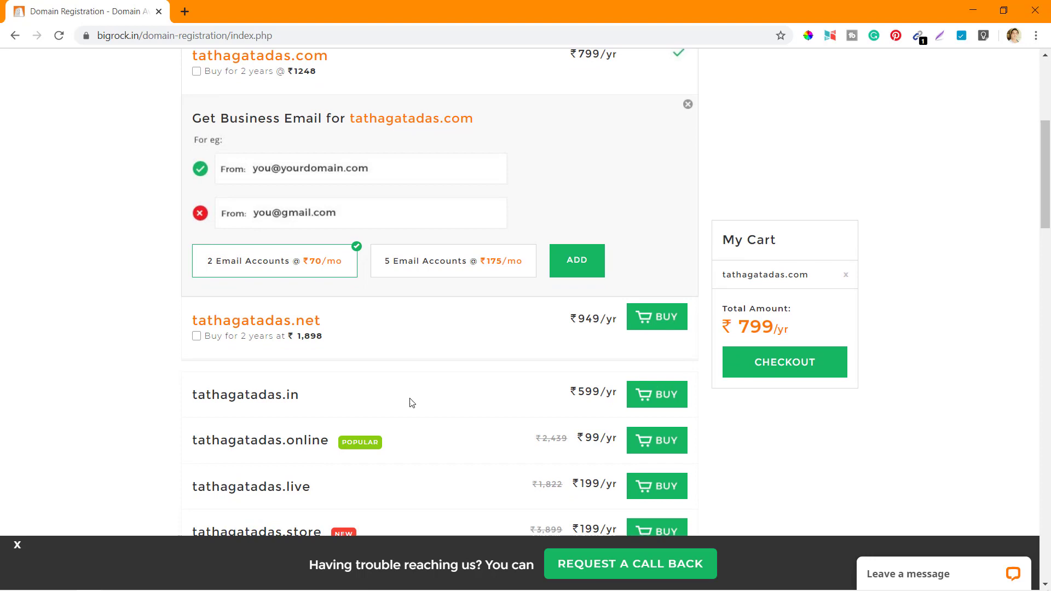
scroll(412, 403, "down", 1)
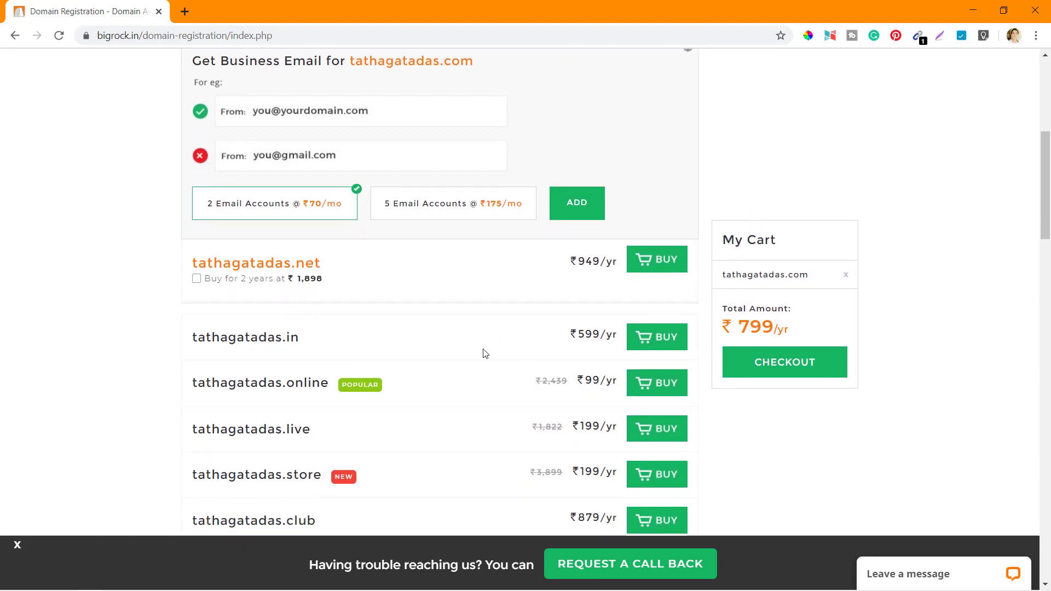
scroll(484, 353, "down", 1)
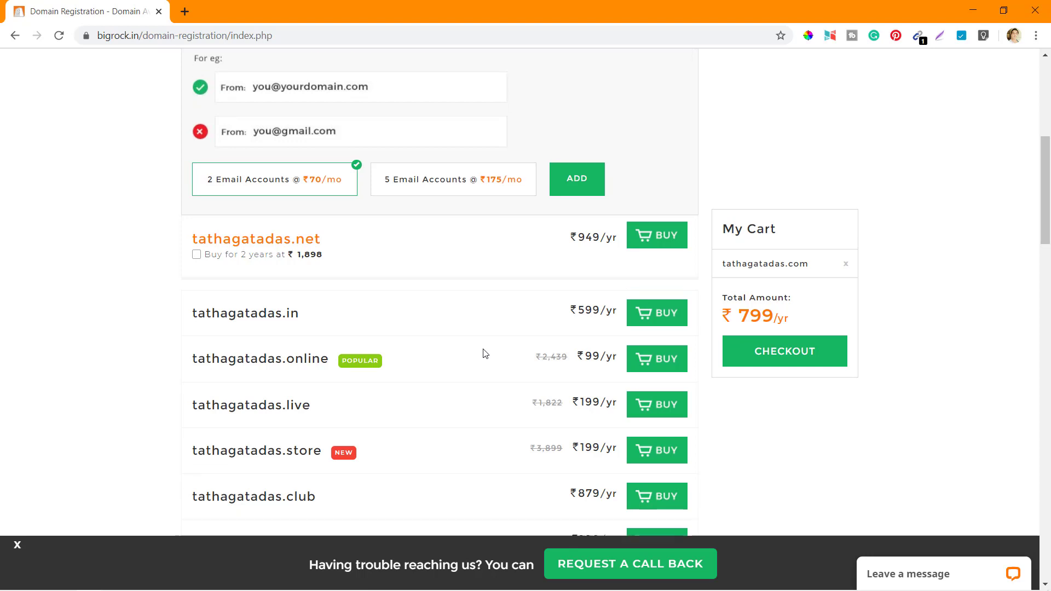
scroll(485, 354, "down", 10)
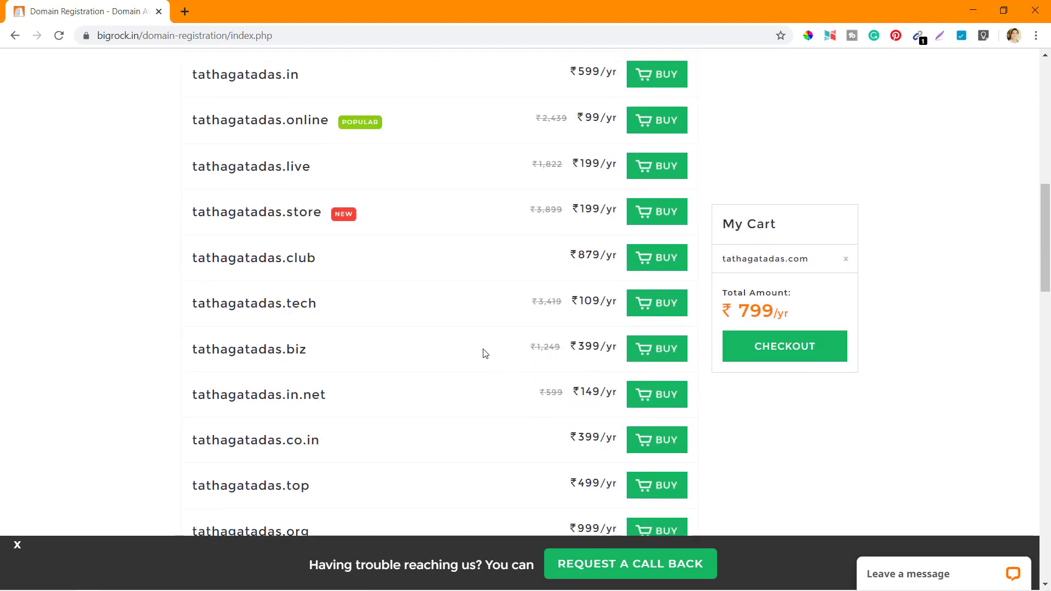
scroll(484, 353, "down", 1)
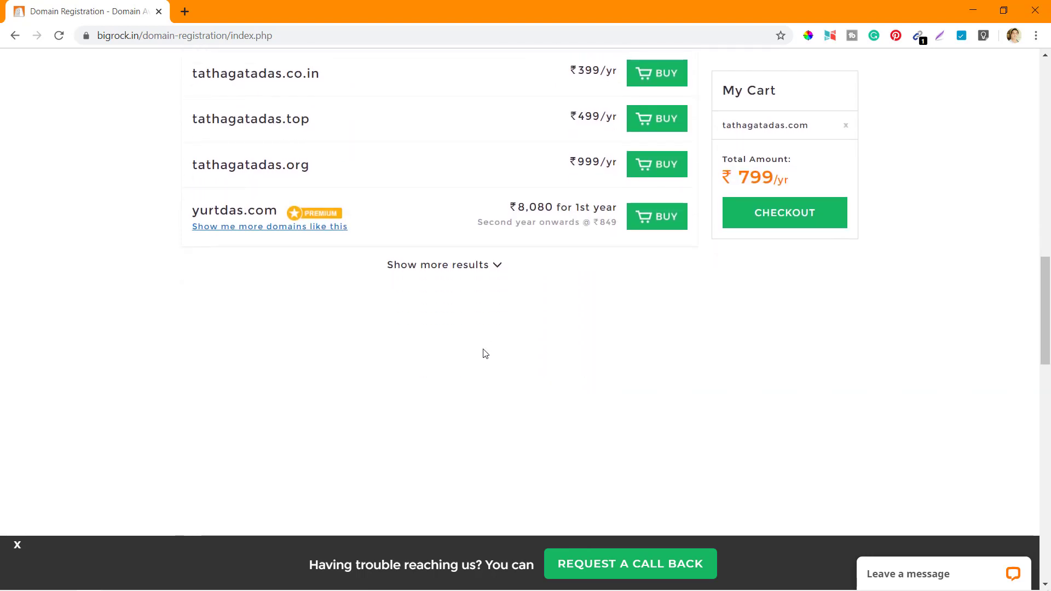
scroll(583, 327, "up", 1)
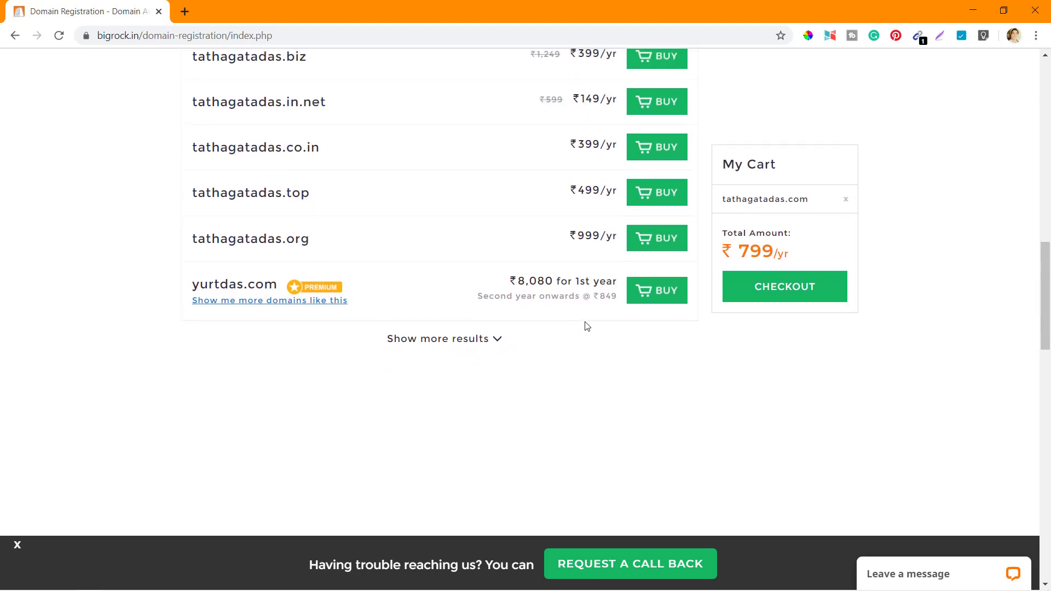
scroll(587, 326, "up", 1)
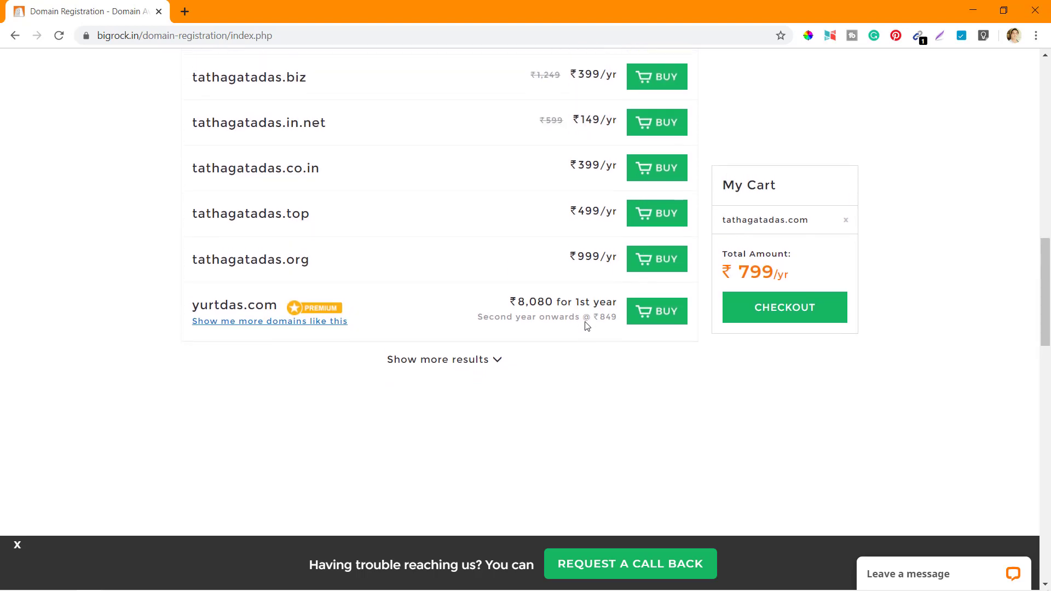
Check out the cart, skipping the BigRock Instant (₹299) and DIY Website Builder (₹219/mo) offers.
left_click(803, 310)
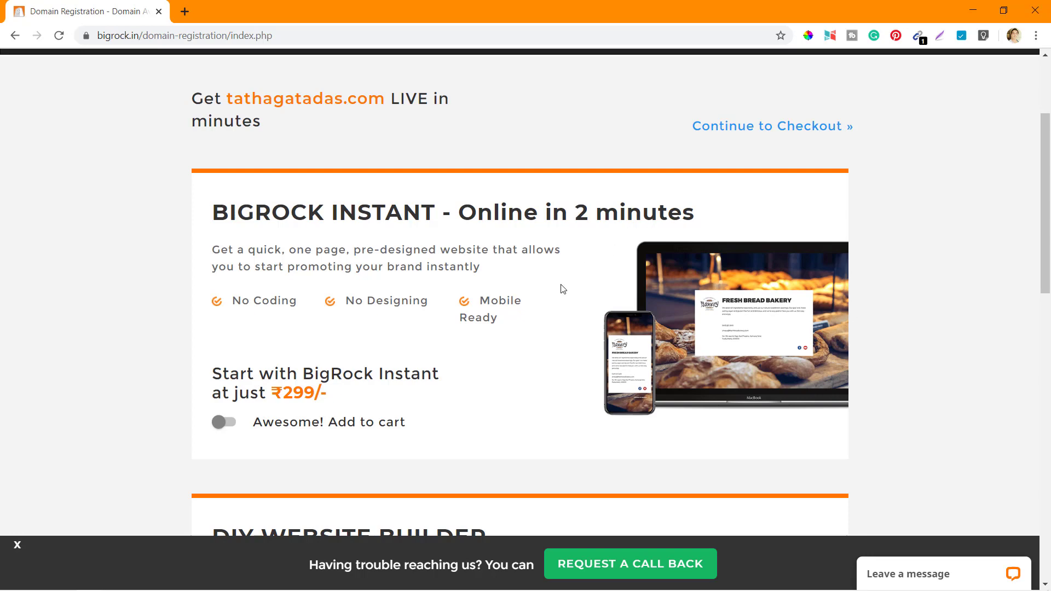
scroll(541, 359, "down", 1)
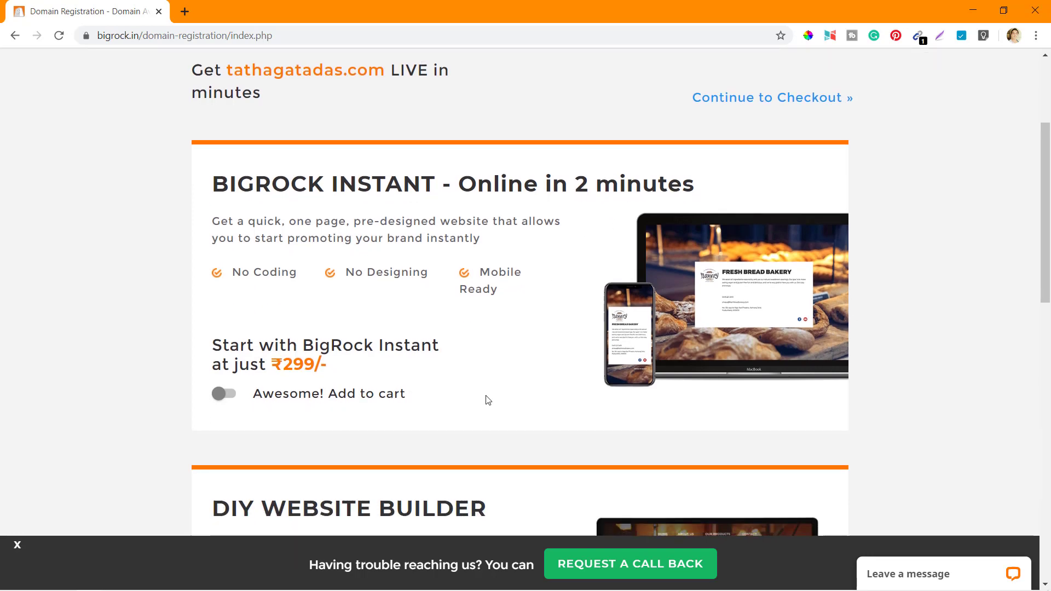
scroll(486, 400, "down", 2)
scroll(486, 400, "down", 1)
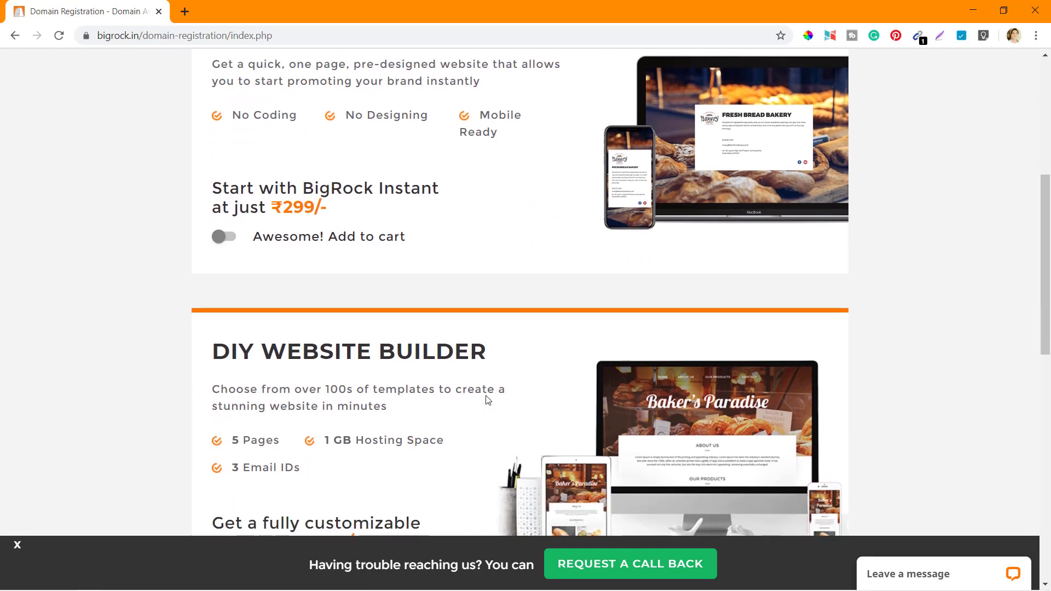
scroll(485, 400, "down", 2)
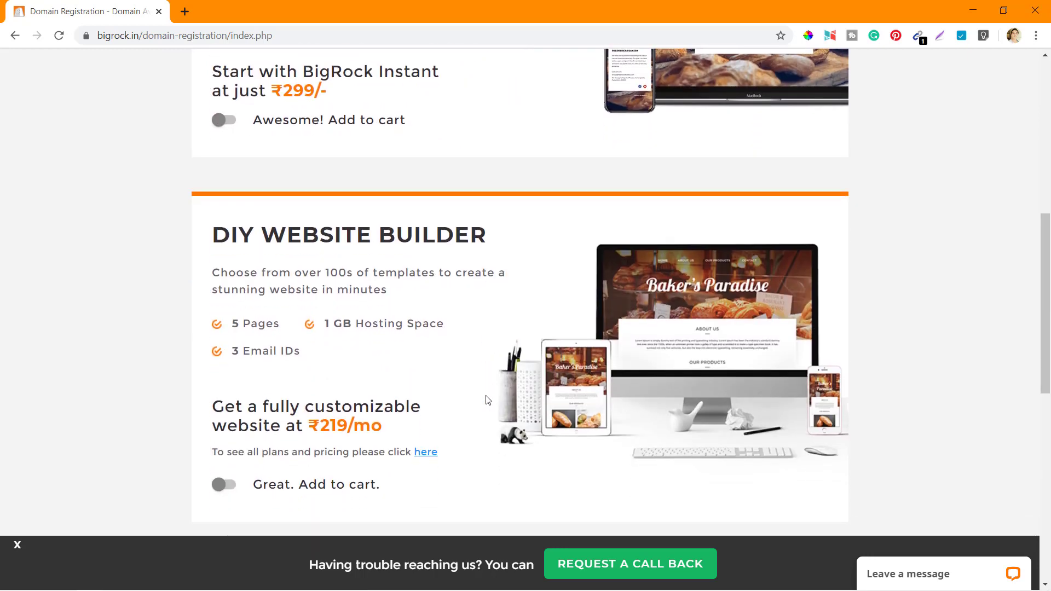
scroll(489, 401, "down", 1)
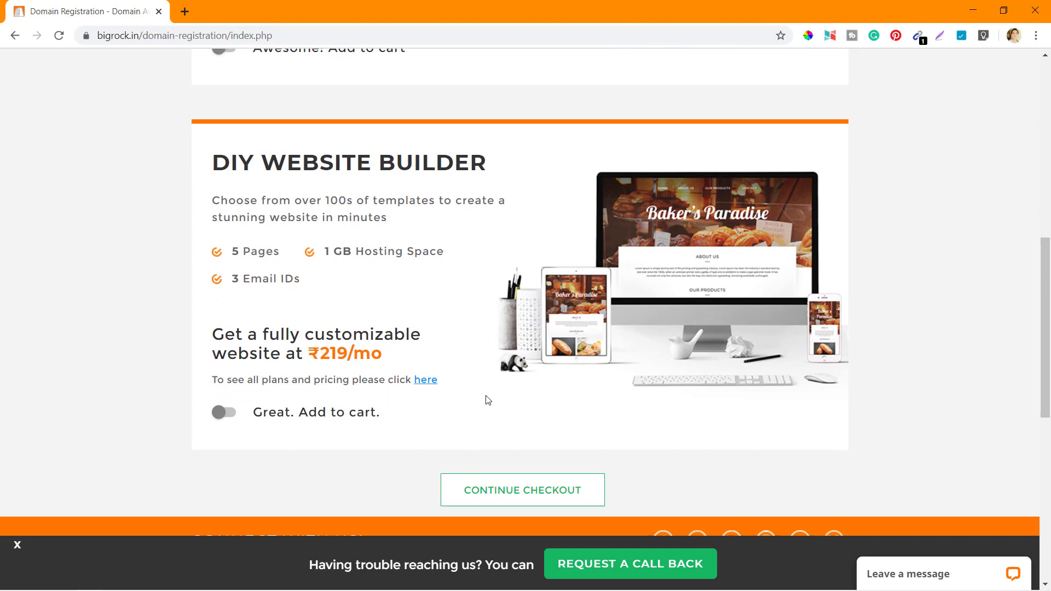
scroll(487, 399, "down", 1)
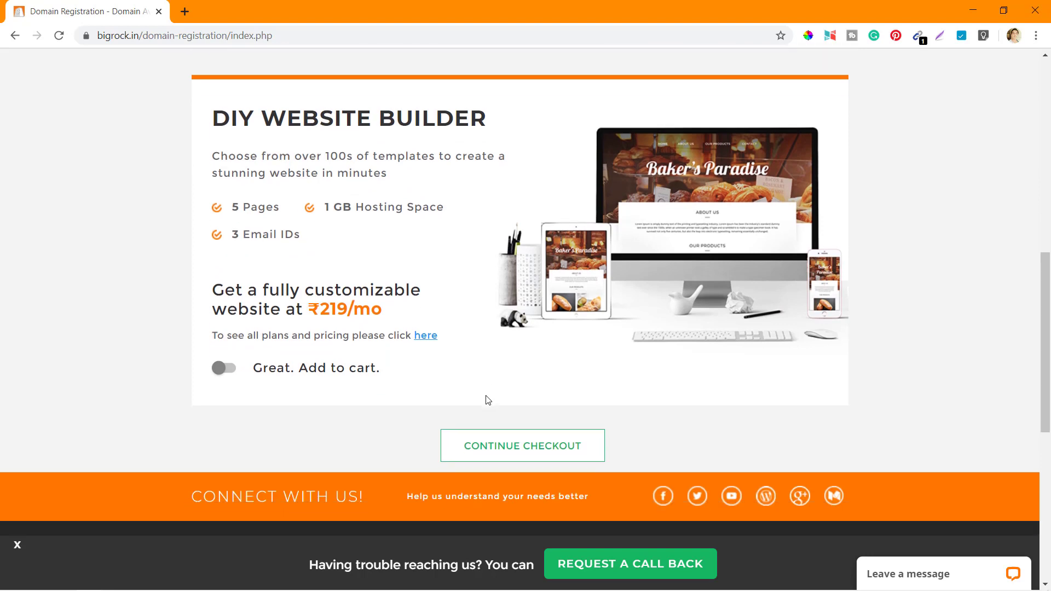
Continue checkout and set tathagatadas.com registration to 1 year at ₹799, dismissing the help popup.
left_click(516, 451)
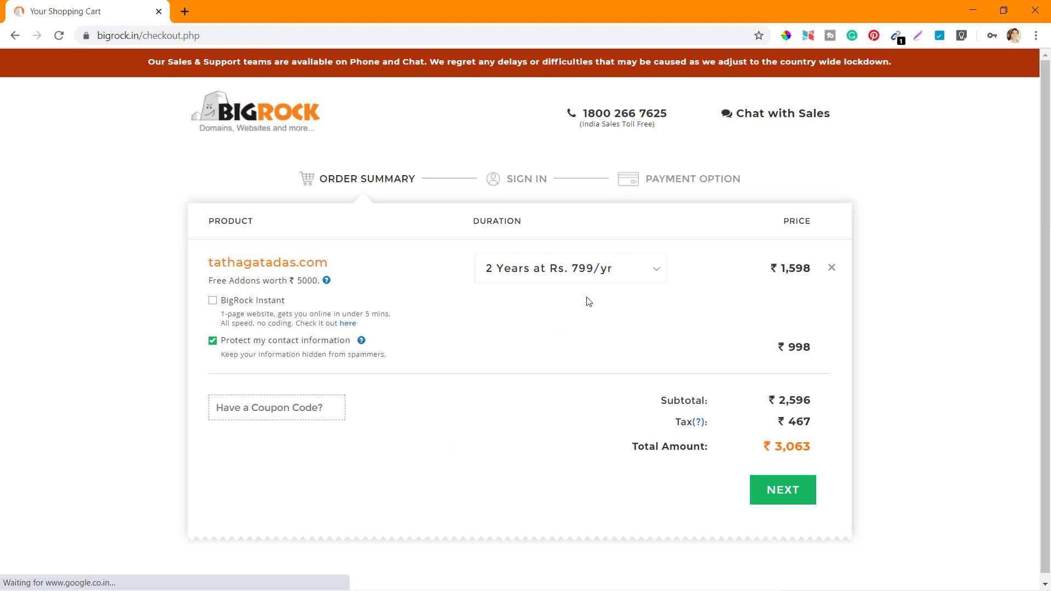
left_click(648, 275)
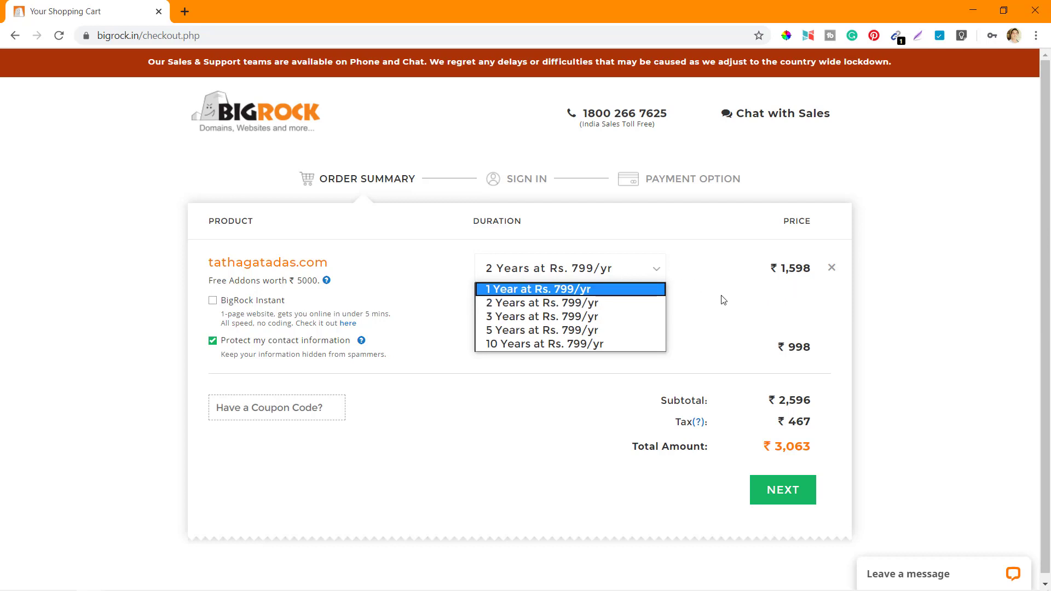
left_click(573, 289)
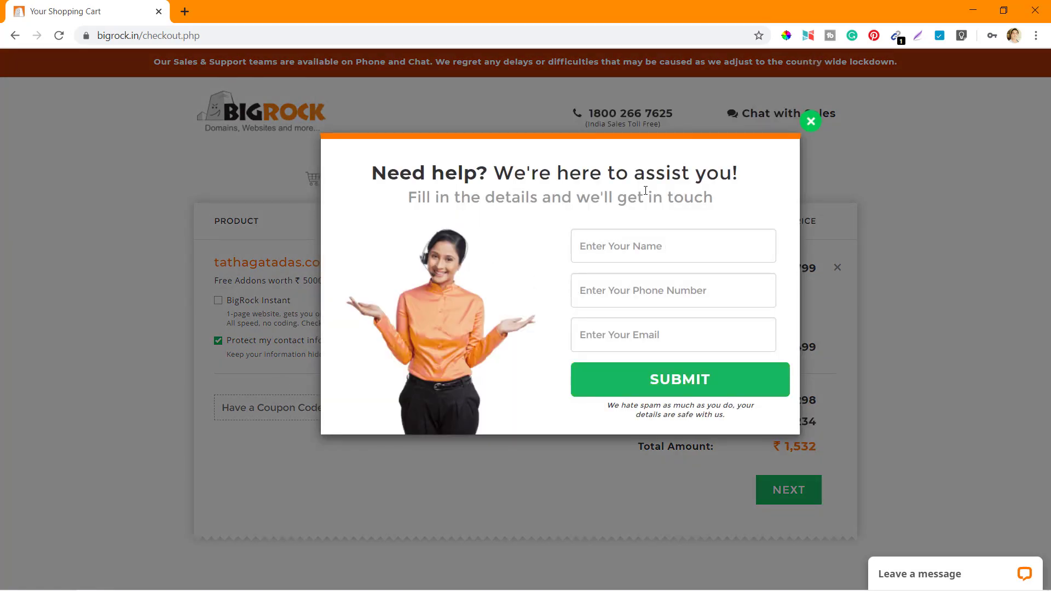
left_click(811, 121)
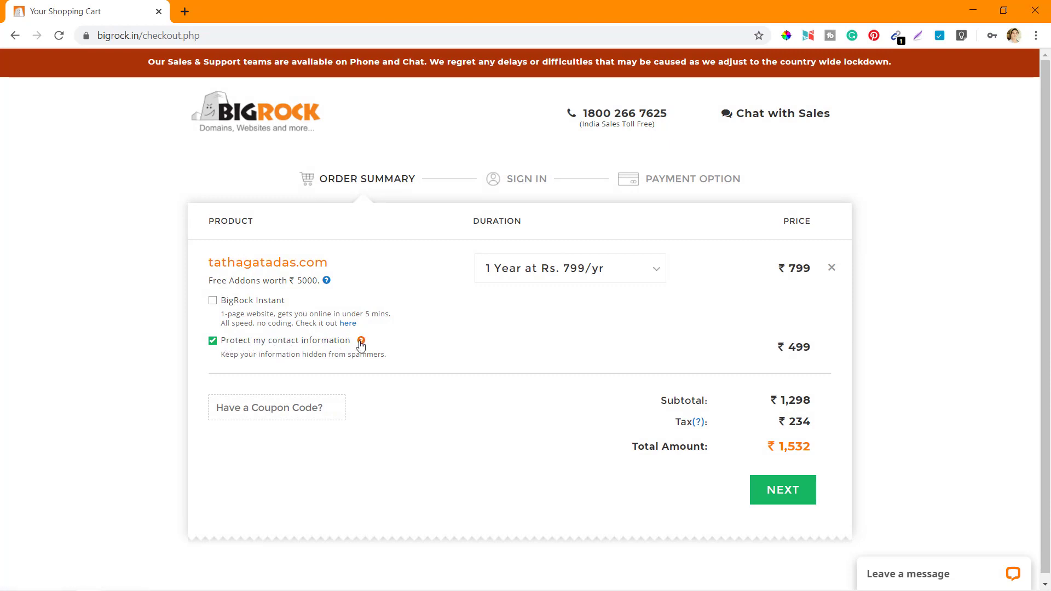
Remove contact-information protection, dropping the total to ₹943, and advance to sign-in.
left_click(213, 344)
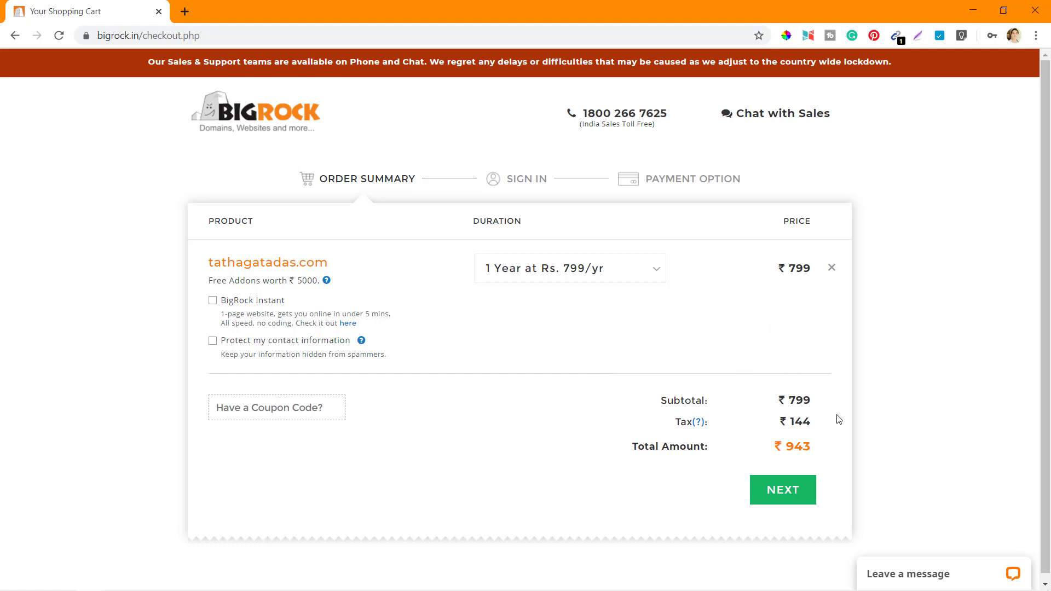
scroll(840, 419, "down", 1)
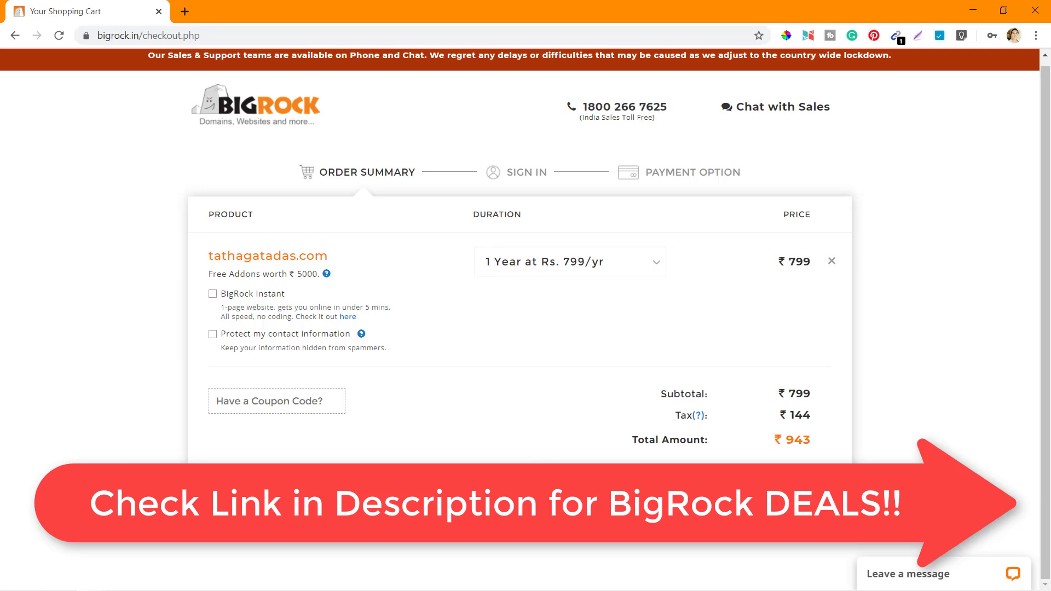
left_click(783, 484)
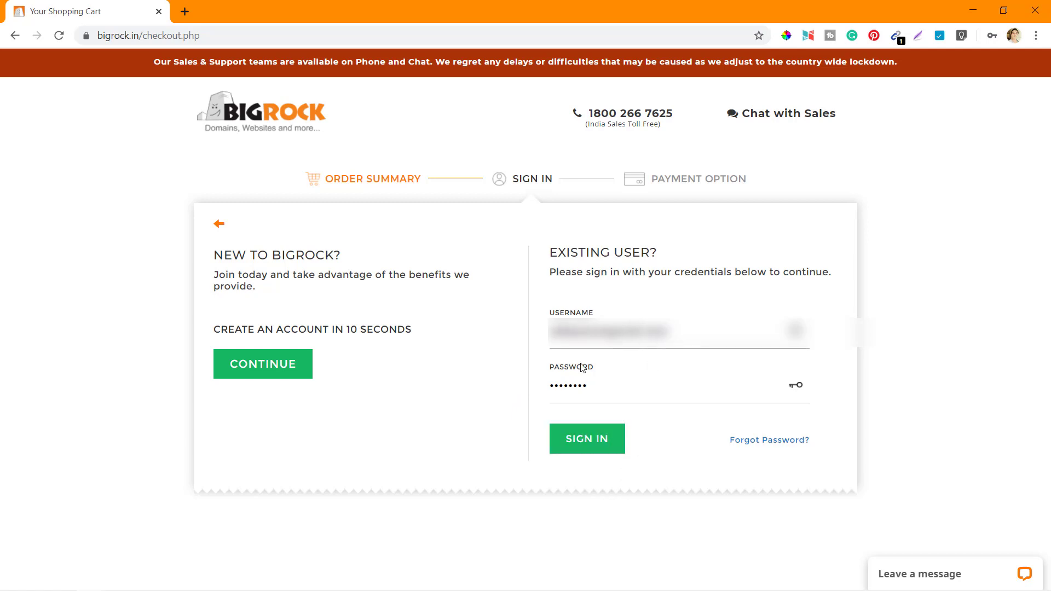
Sign in with the saved account and choose UPI to pay the ₹943 order.
left_click(600, 444)
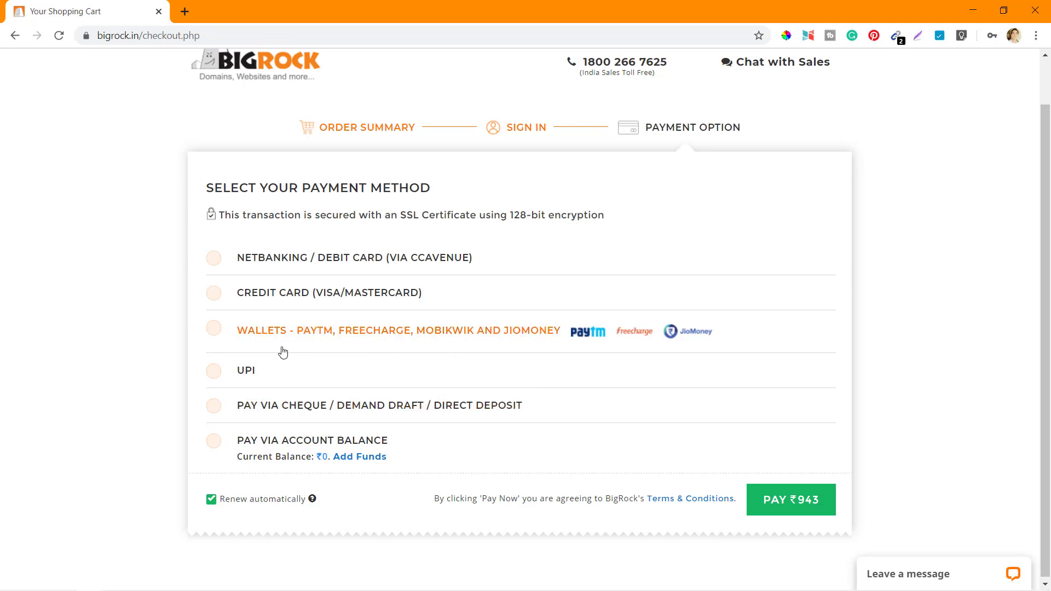
left_click(214, 372)
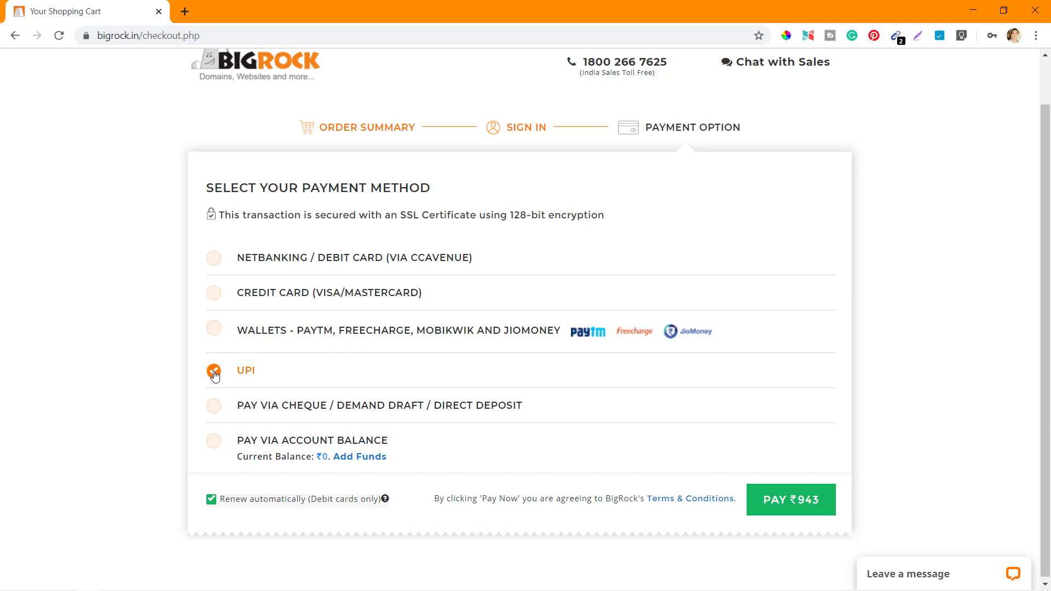
Pay ₹943 through PayU's Scan and Pay option using a generated Bharat QR code.
left_click(801, 501)
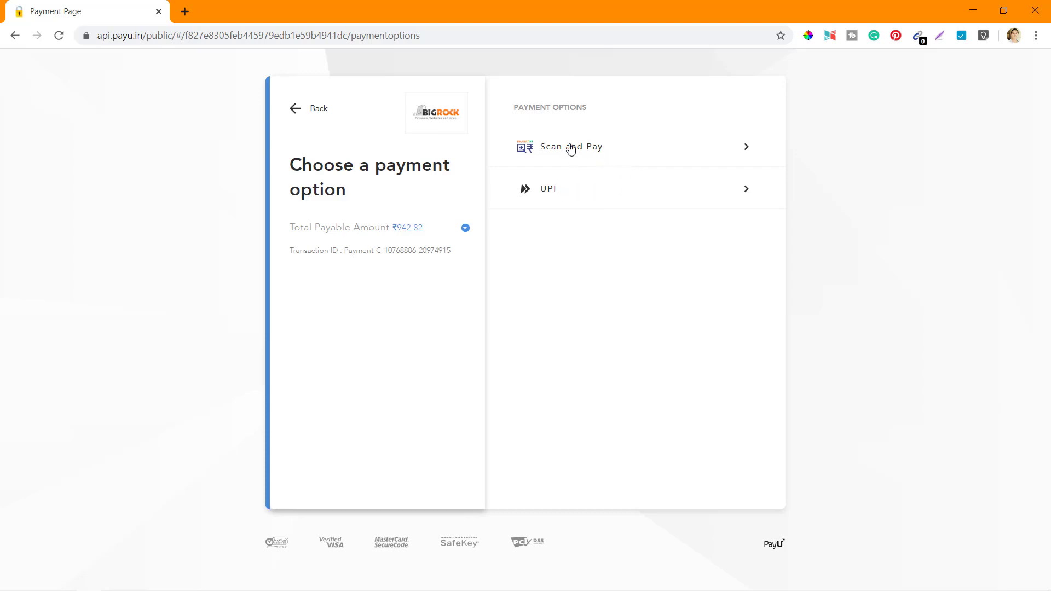
left_click(658, 148)
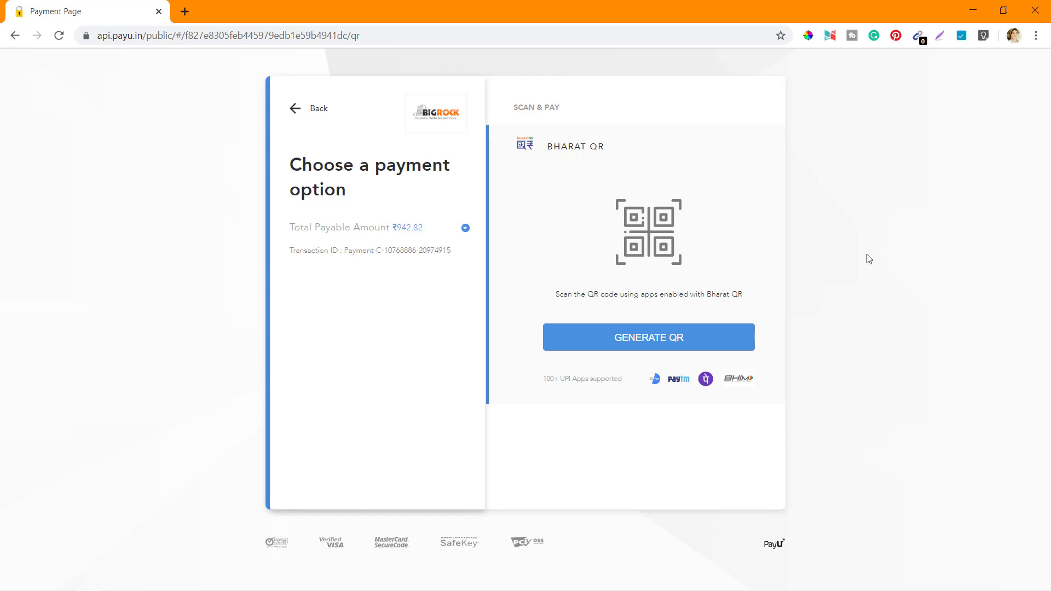
left_click(661, 340)
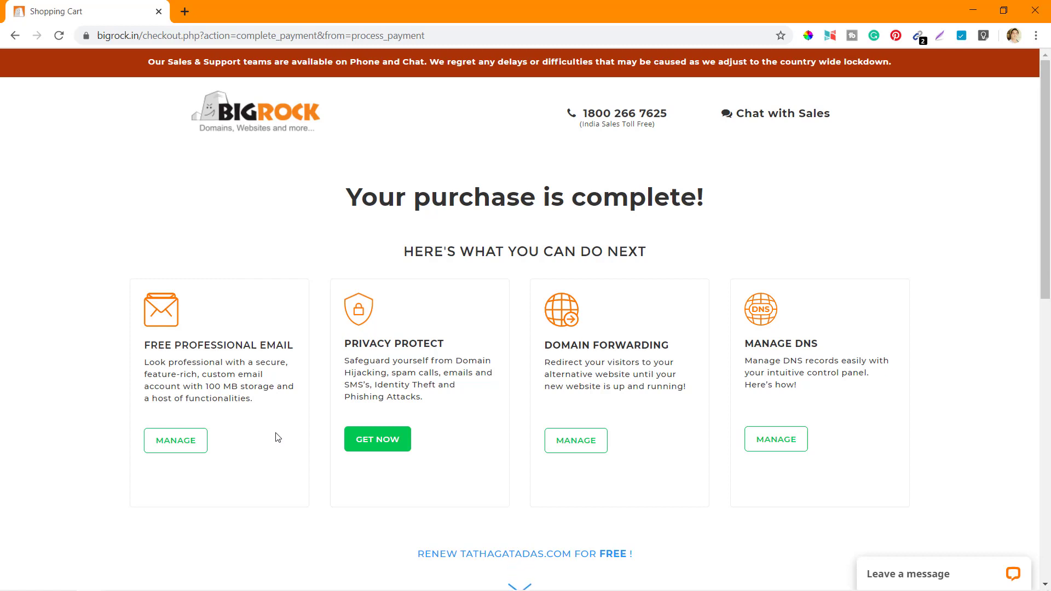
scroll(278, 437, "down", 1)
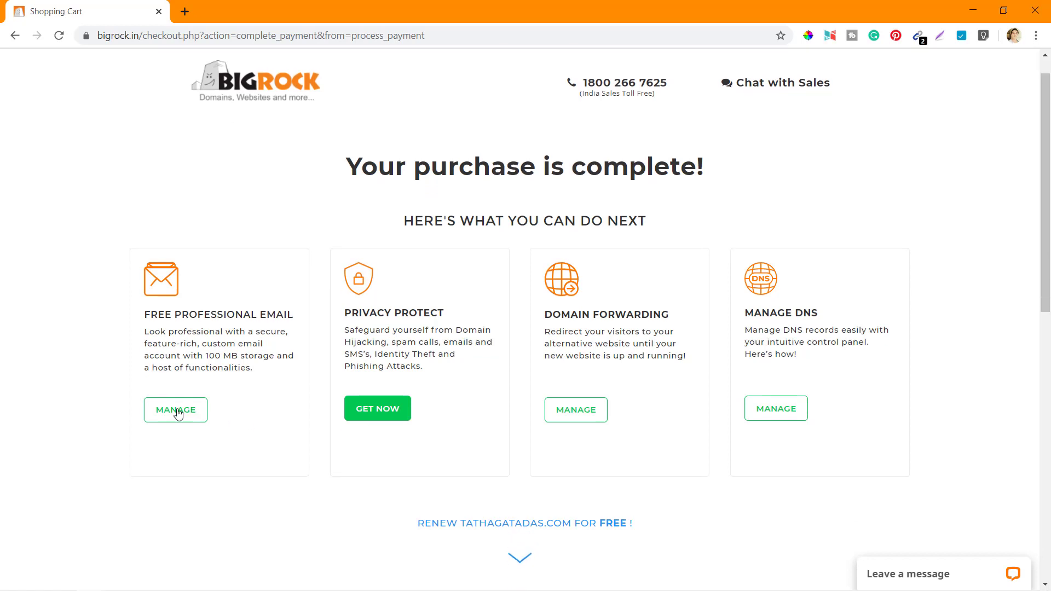
scroll(509, 441, "down", 3)
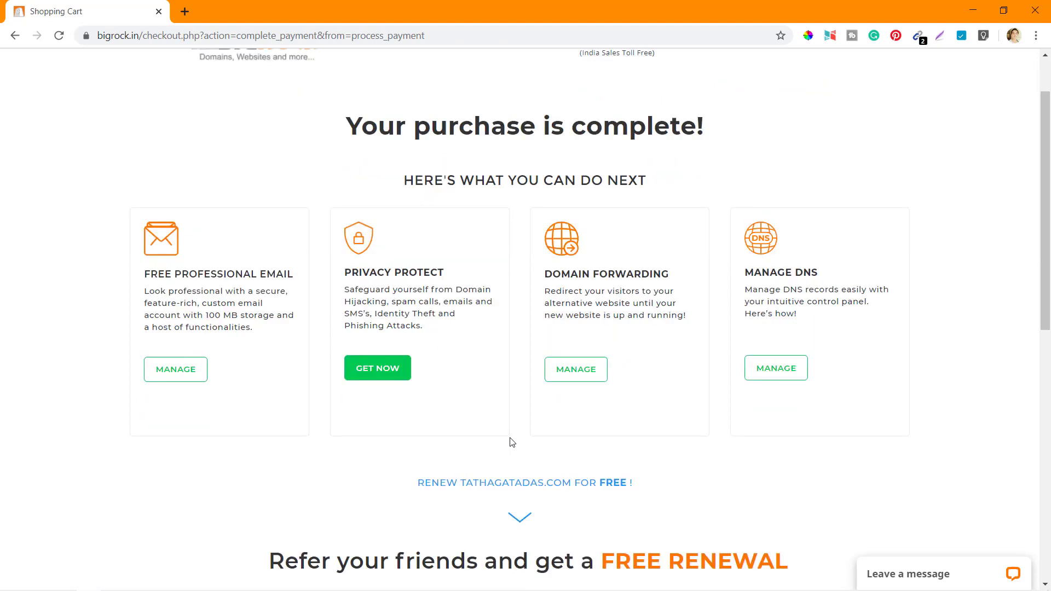
scroll(510, 442, "down", 2)
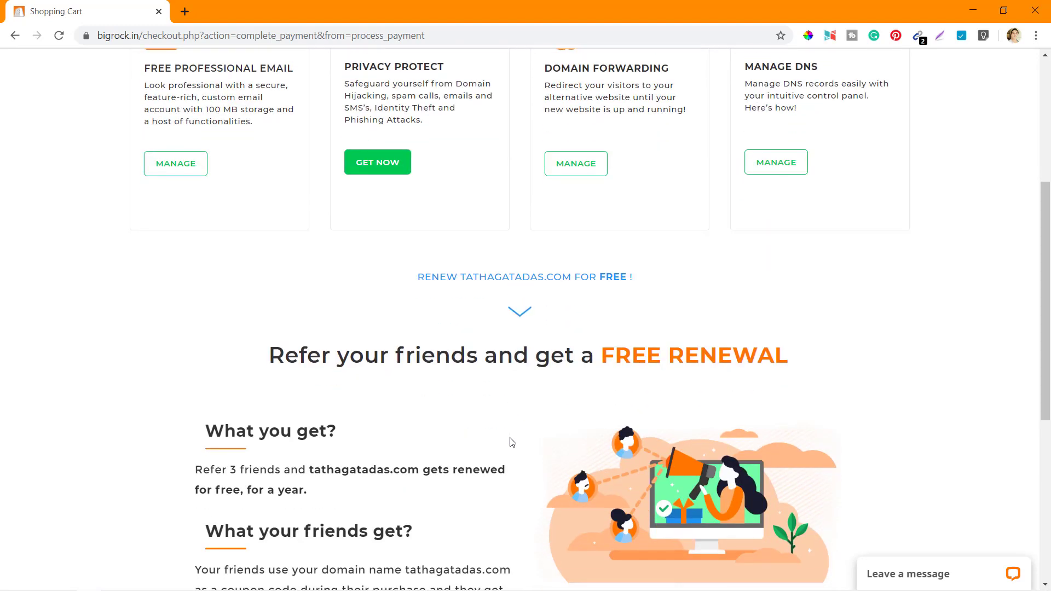
scroll(510, 441, "down", 1)
scroll(510, 441, "down", 1)
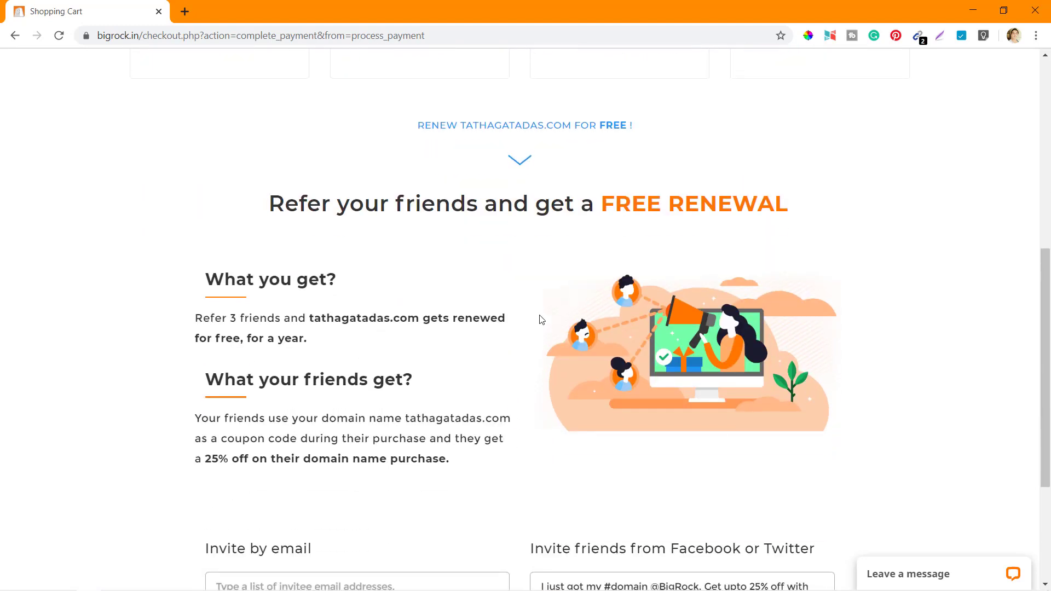
scroll(529, 432, "down", 2)
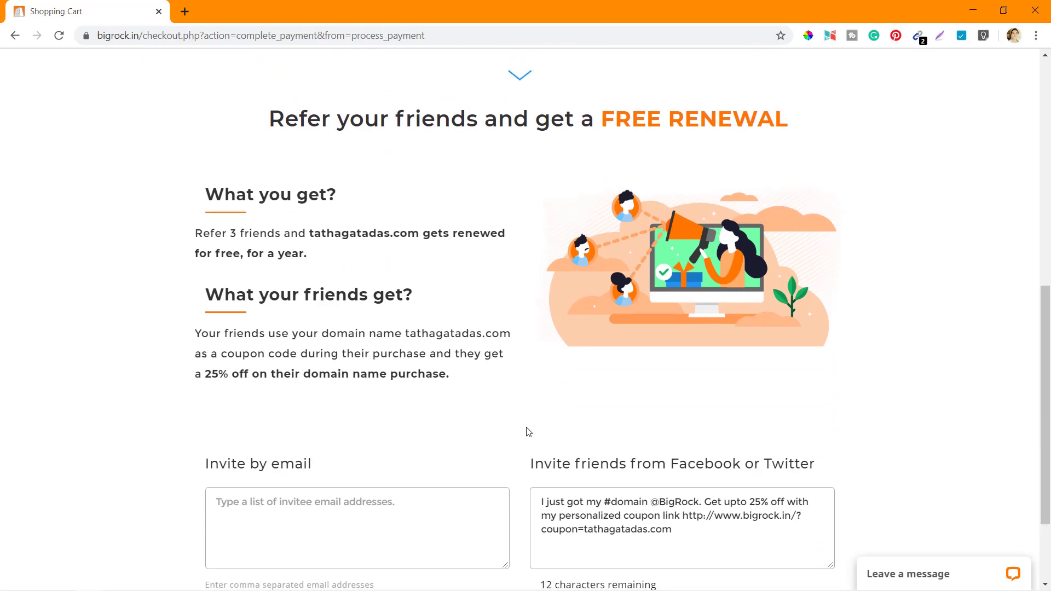
scroll(523, 430, "up", 1)
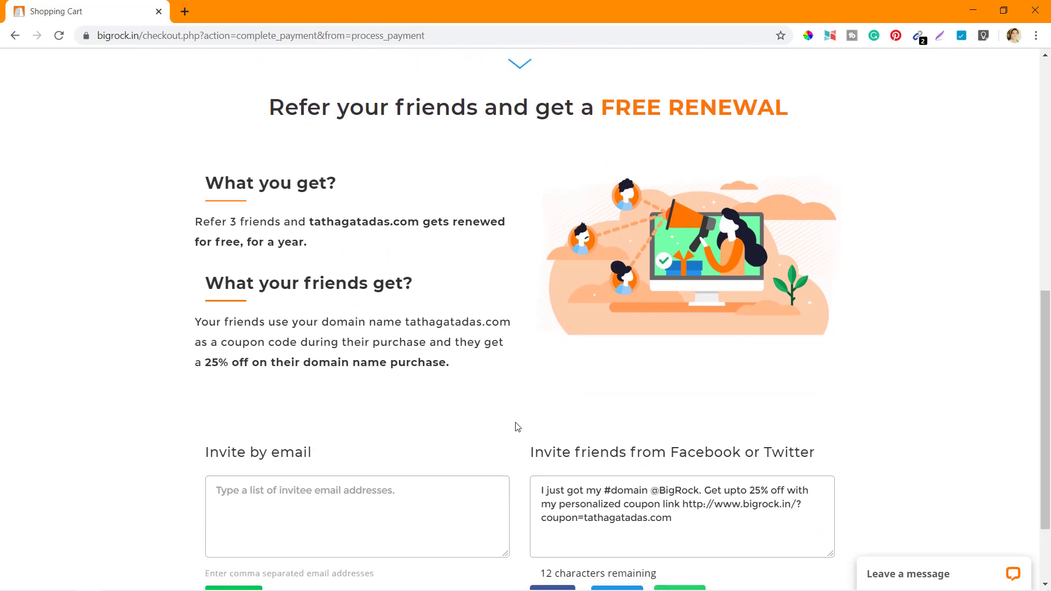
scroll(518, 428, "up", 3)
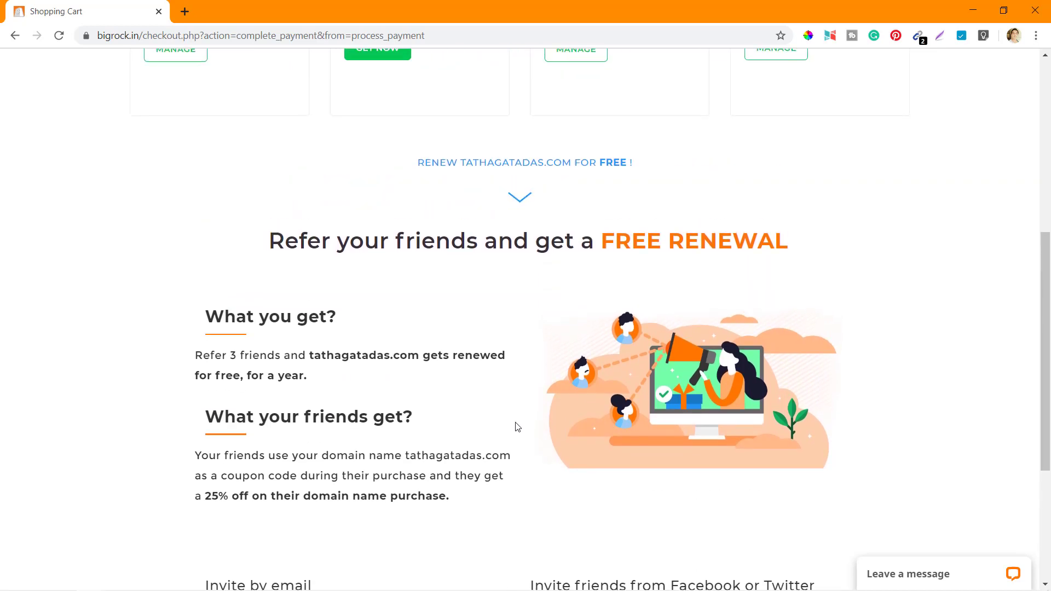
scroll(518, 427, "up", 4)
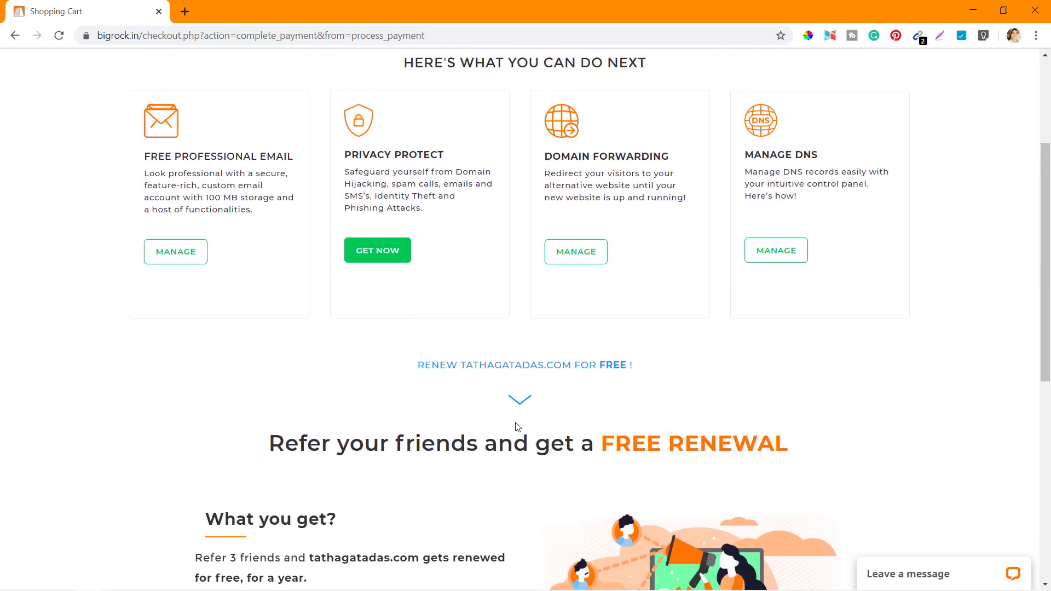
scroll(518, 427, "up", 2)
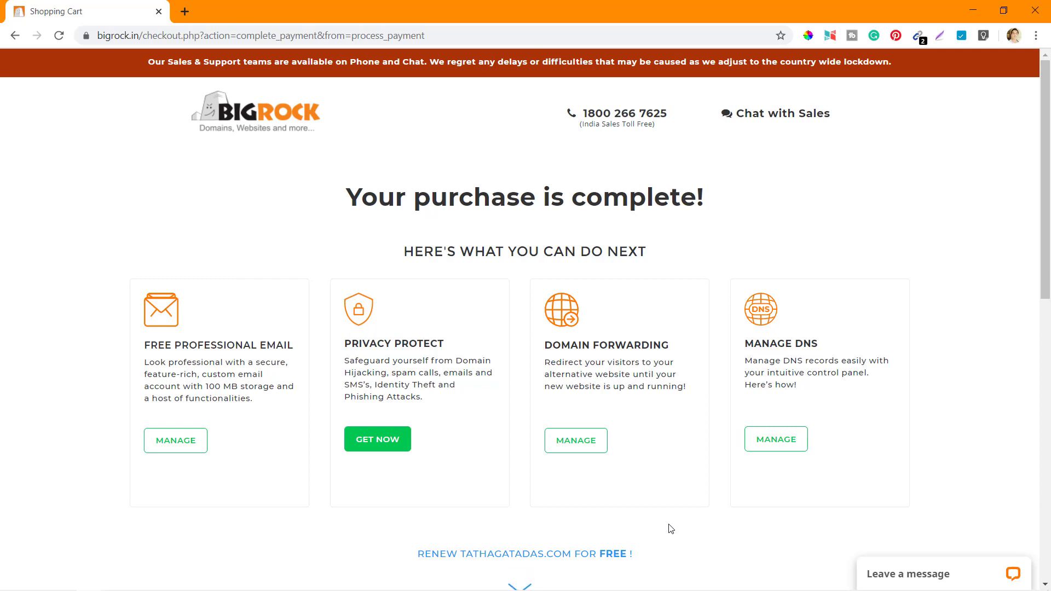
Open DNS management for tathagatadas.com and review its registration (May 31, 2020–2021, auto-renew on).
left_click(781, 444)
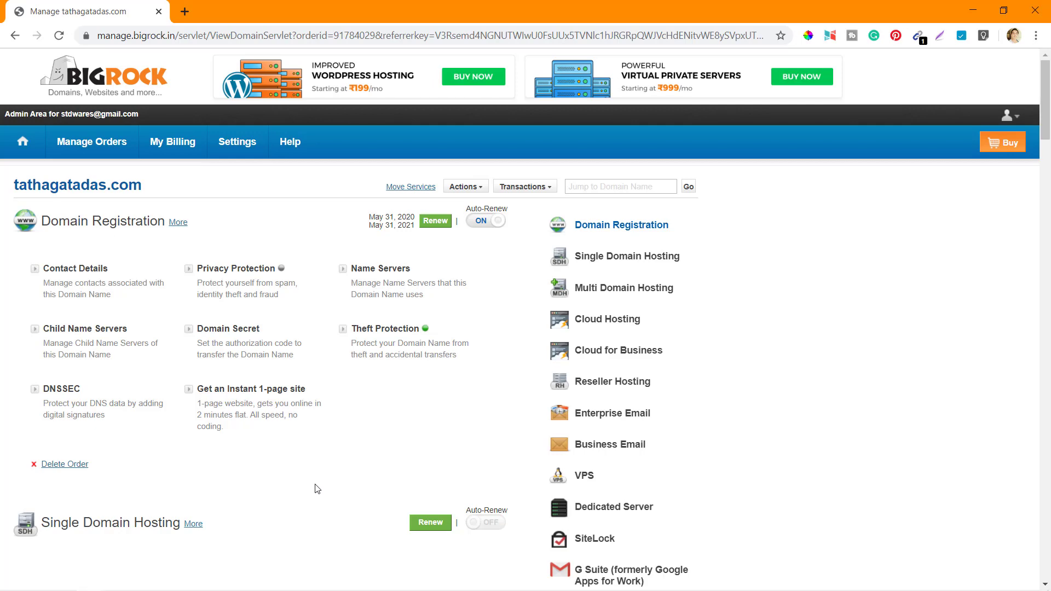
scroll(316, 489, "down", 1)
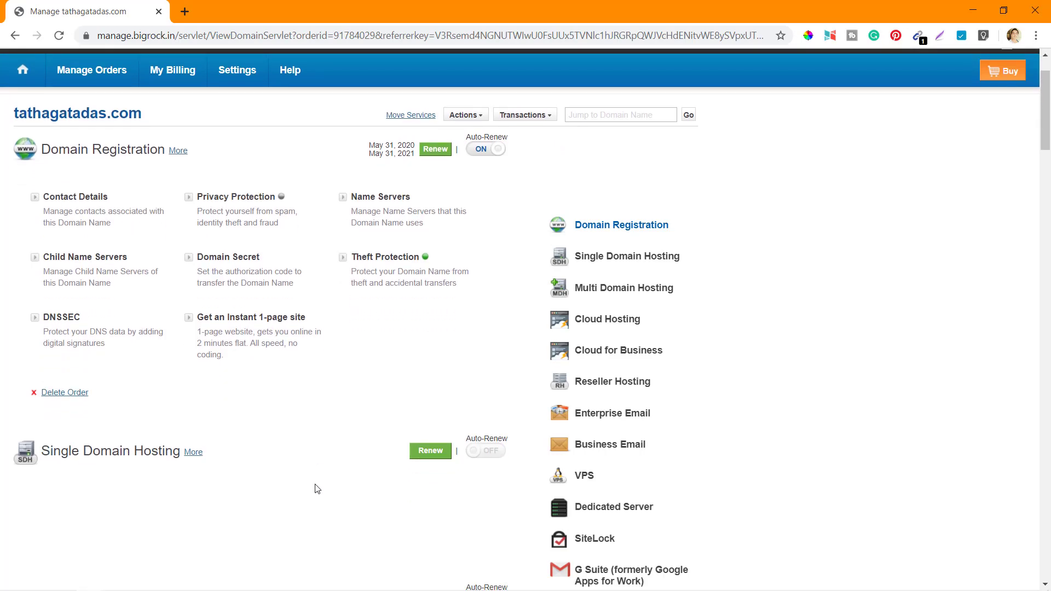
scroll(296, 468, "up", 1)
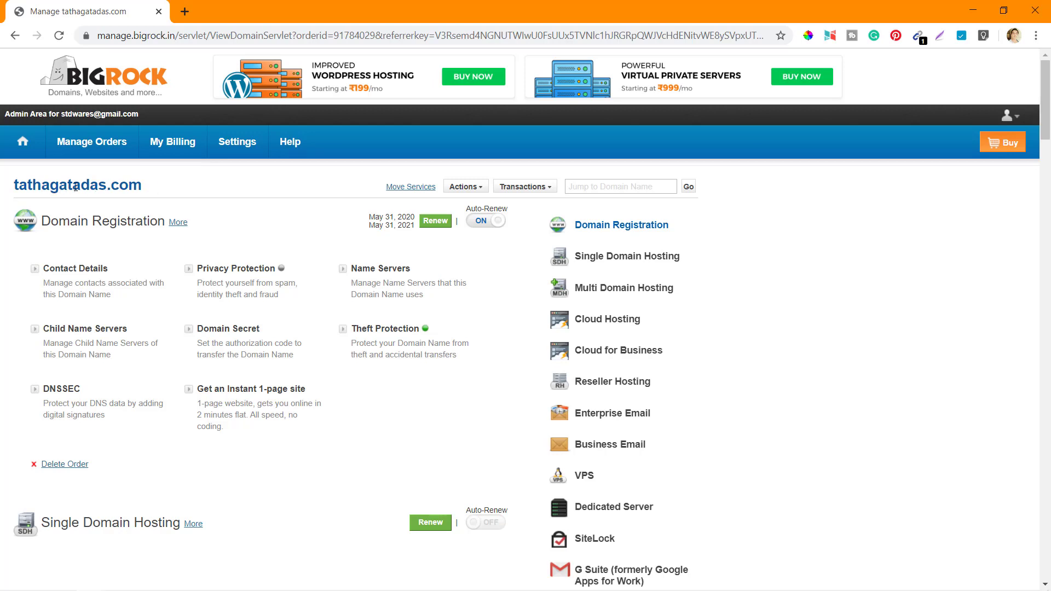
scroll(282, 380, "down", 5)
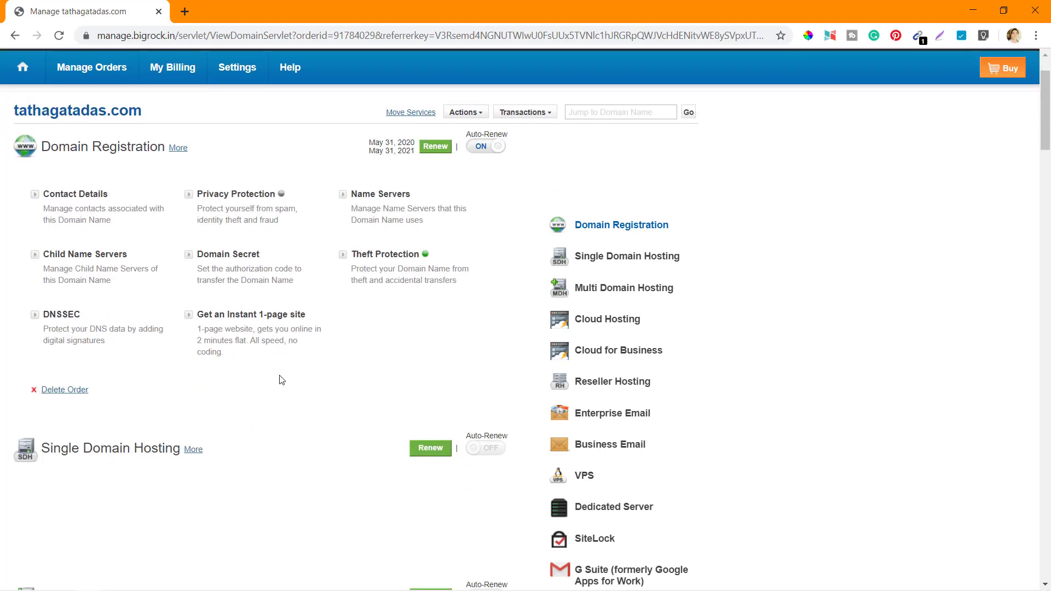
scroll(282, 380, "down", 3)
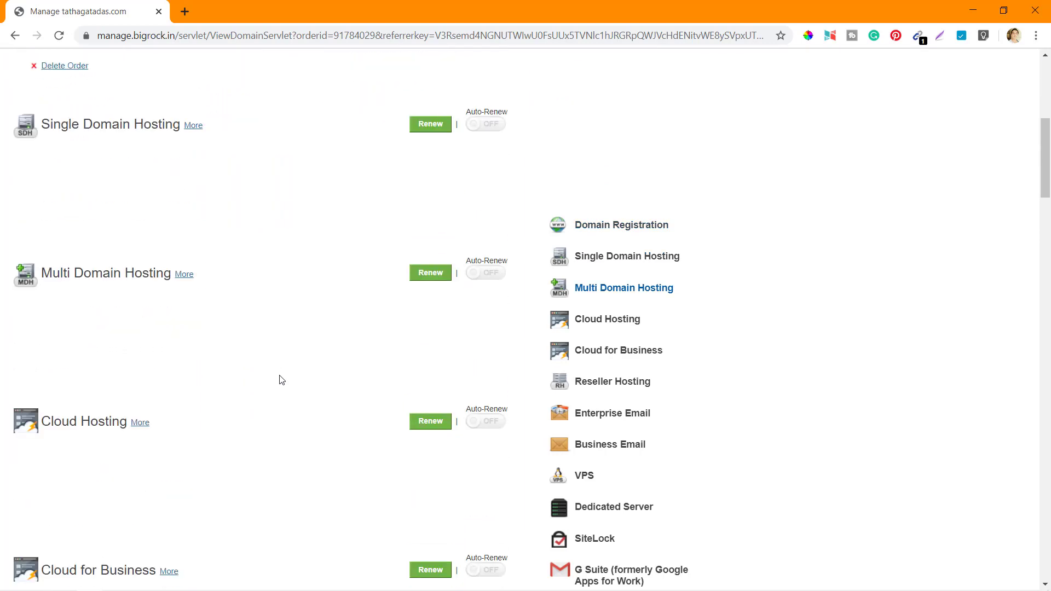
scroll(282, 380, "up", 2)
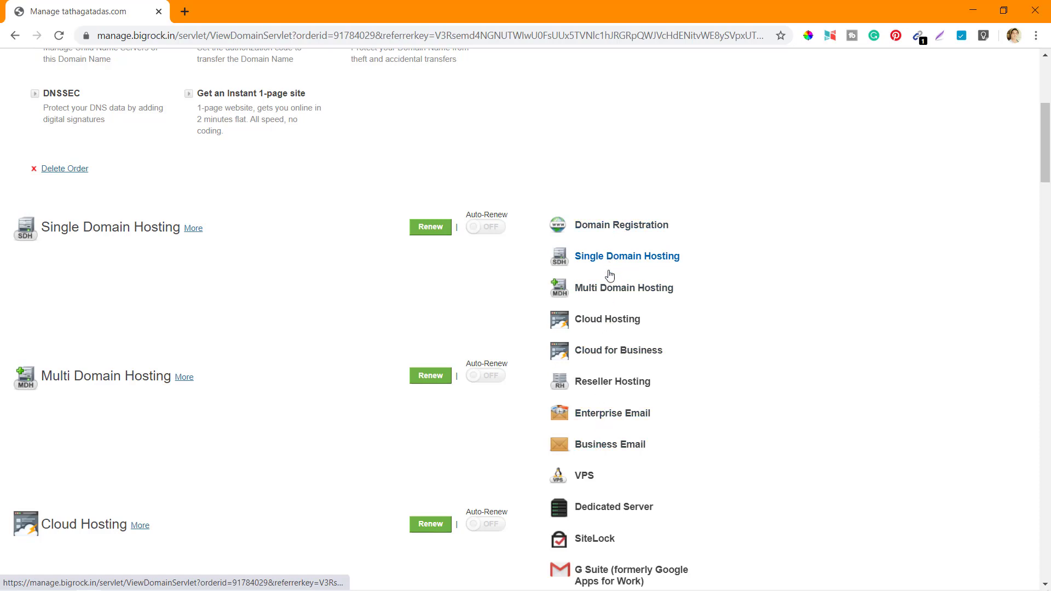
scroll(335, 311, "up", 5)
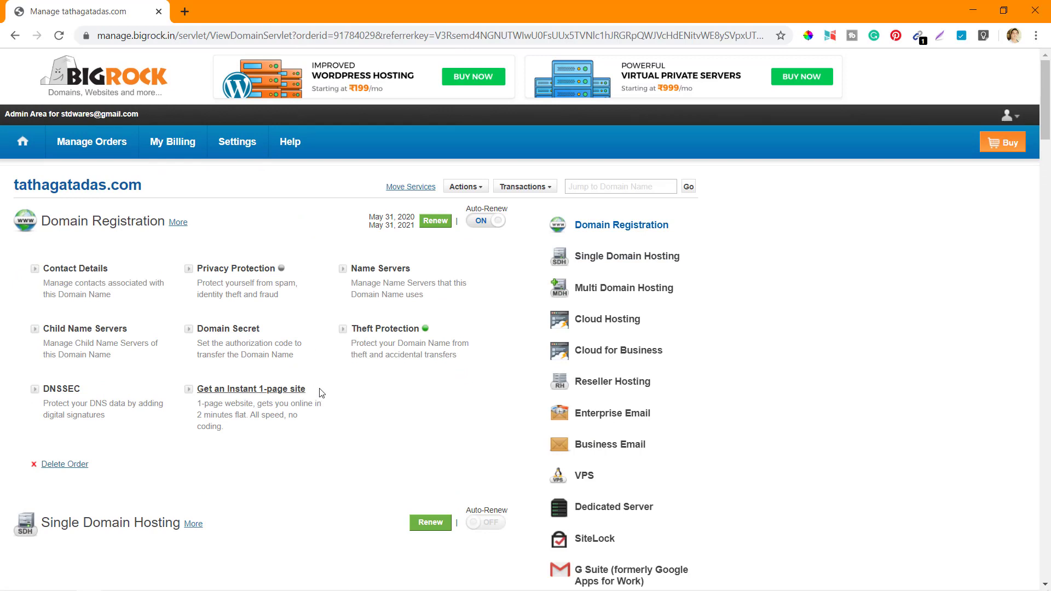
scroll(322, 393, "down", 15)
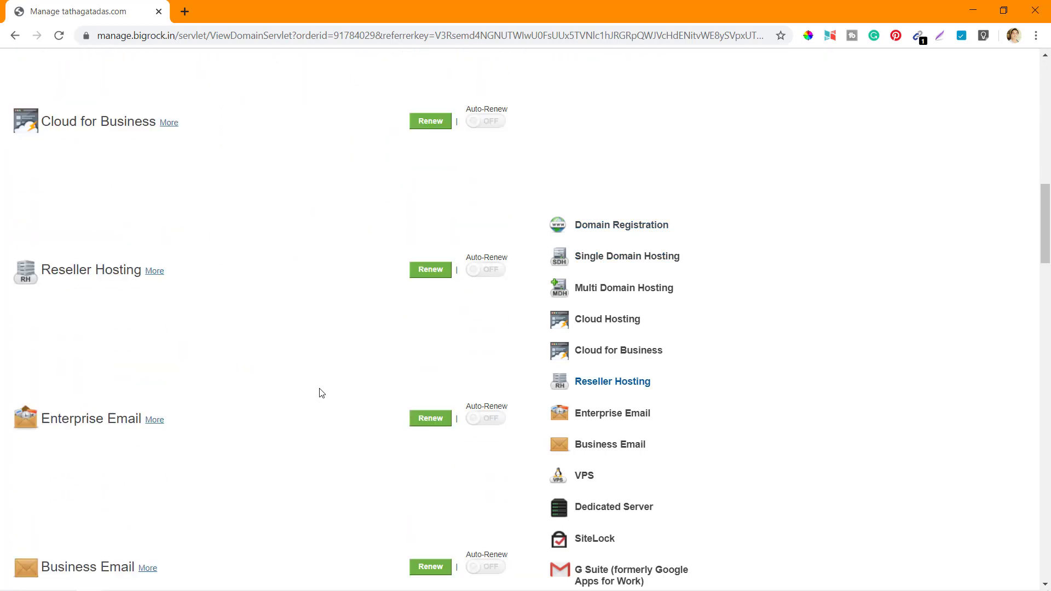
scroll(321, 393, "up", 15)
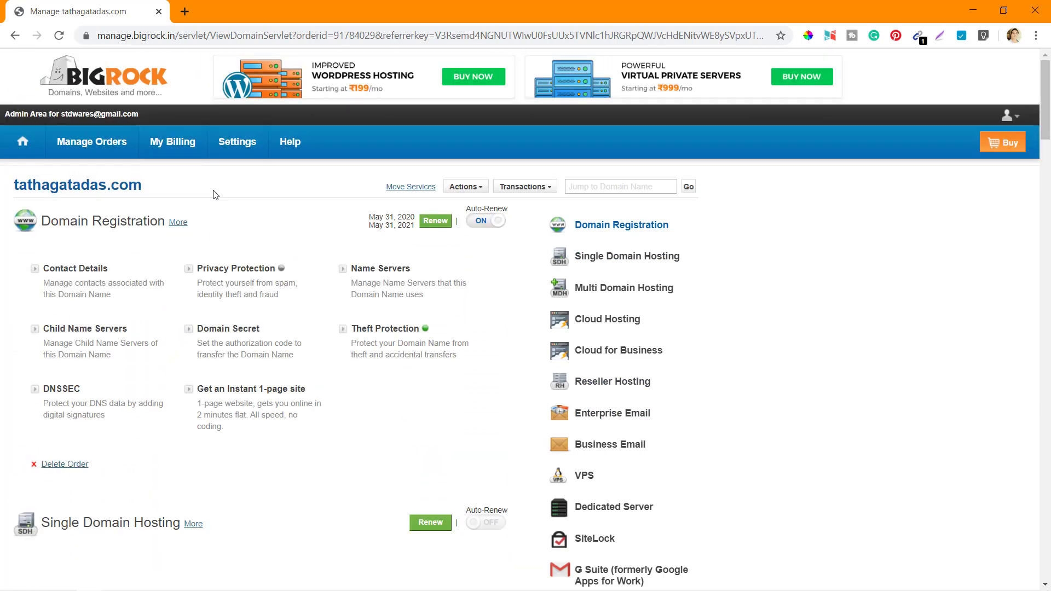
Return to the purchase-complete page and review the refer-3-friends free renewal offer.
left_click(15, 36)
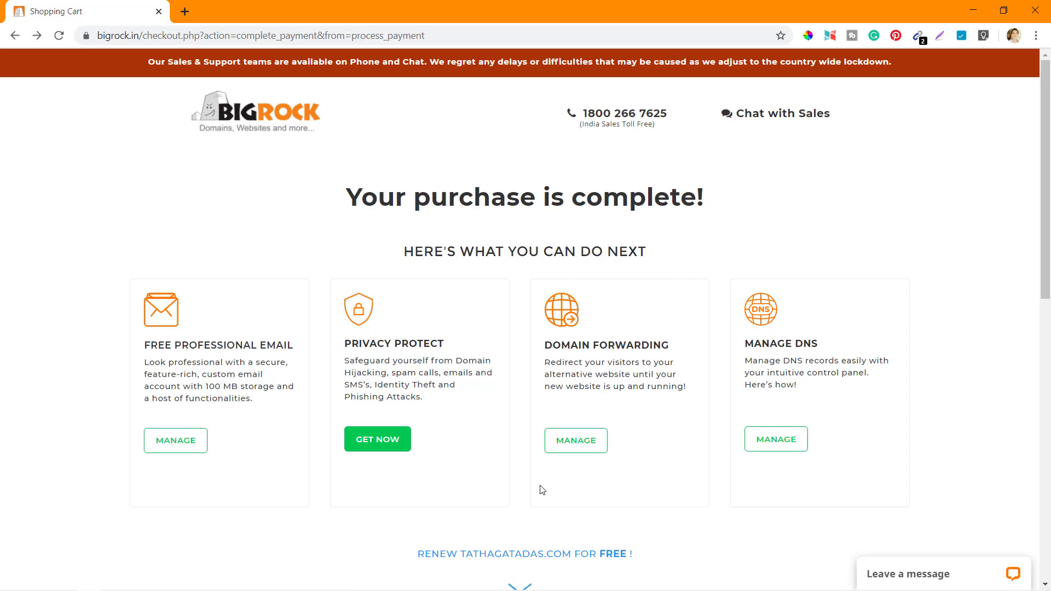
scroll(543, 489, "down", 10)
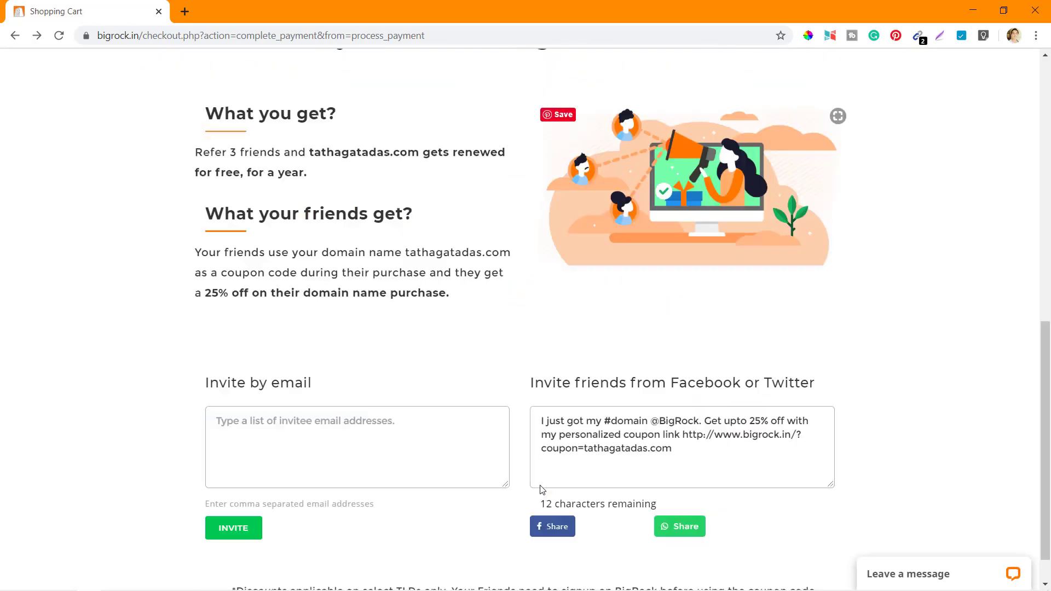
scroll(543, 489, "down", 1)
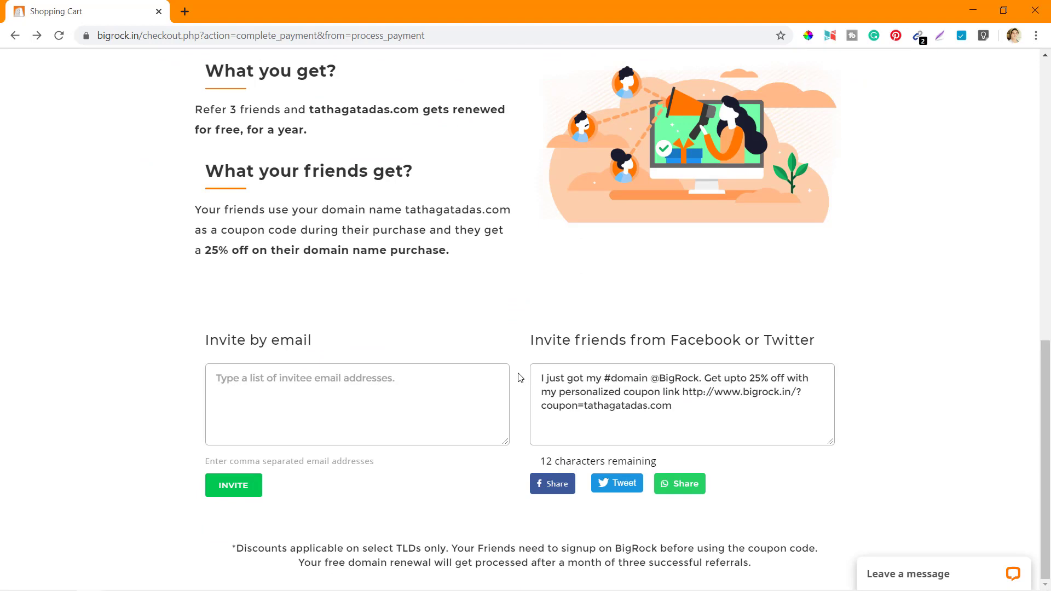
scroll(521, 378, "up", 6)
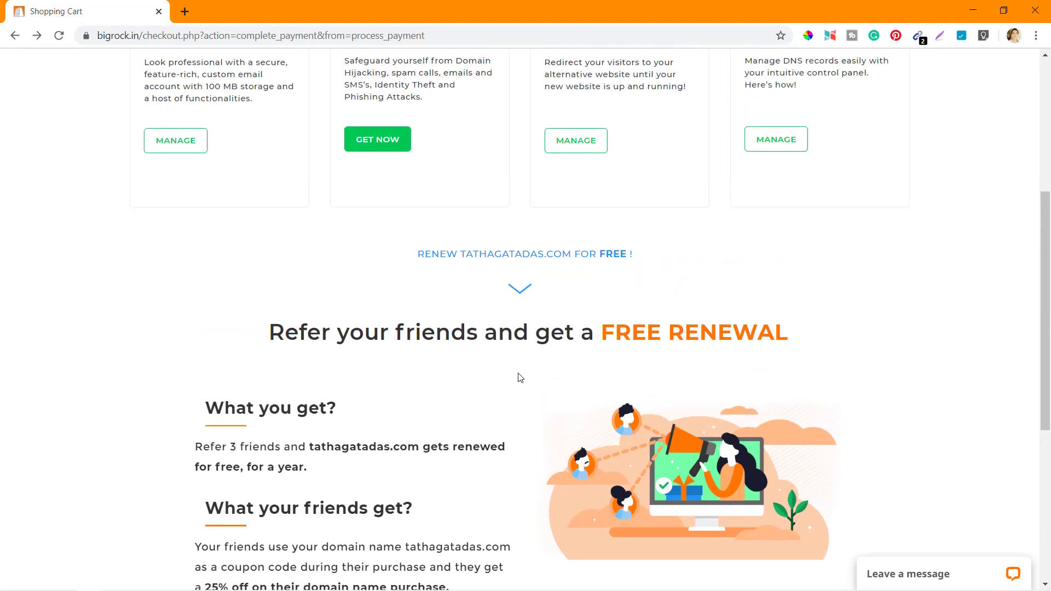